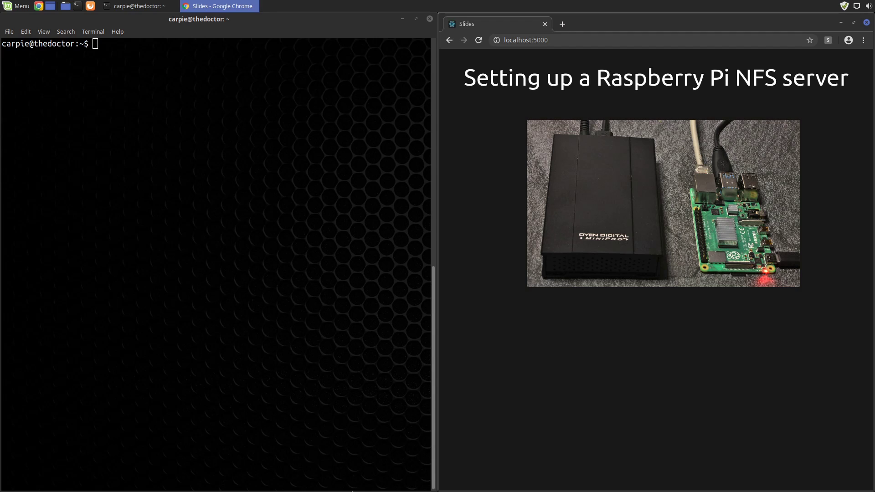
Step: Reveal the requirement bullets: Raspberry Pi, external drive, Pi4 performance tip, ext4 note
{"action": "key", "text": "Right"}
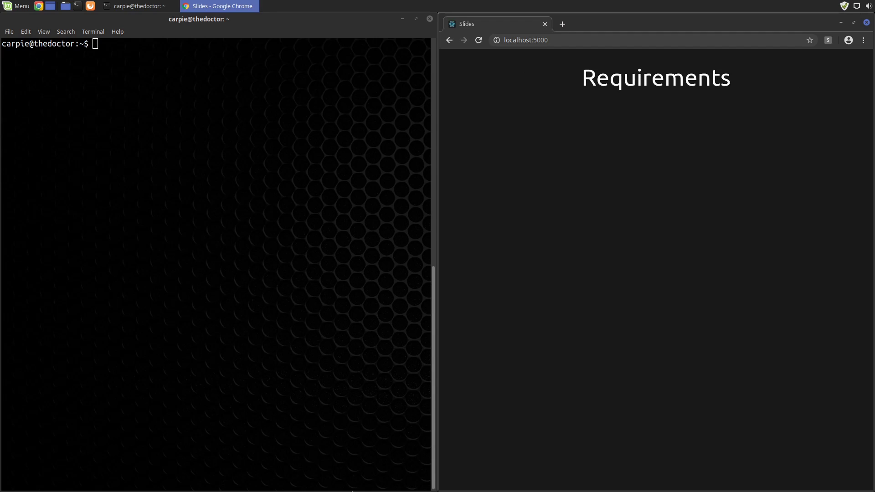
{"action": "key", "text": "Right"}
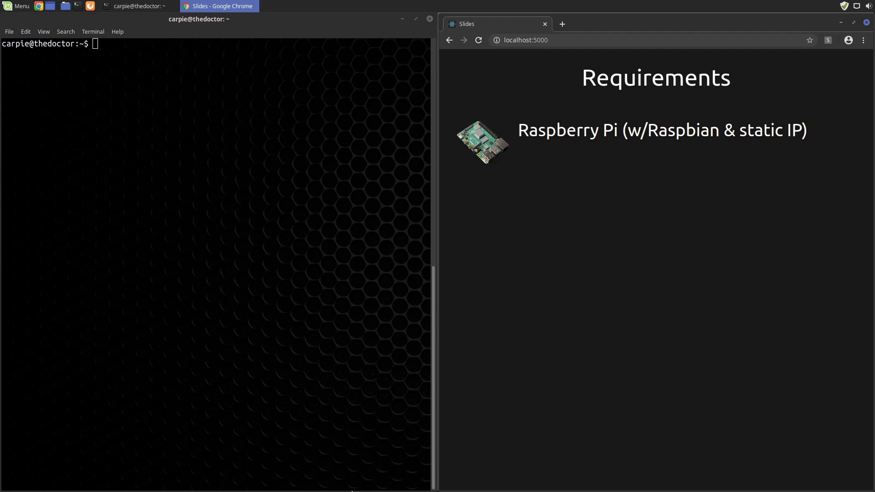
{"action": "key", "text": "Right"}
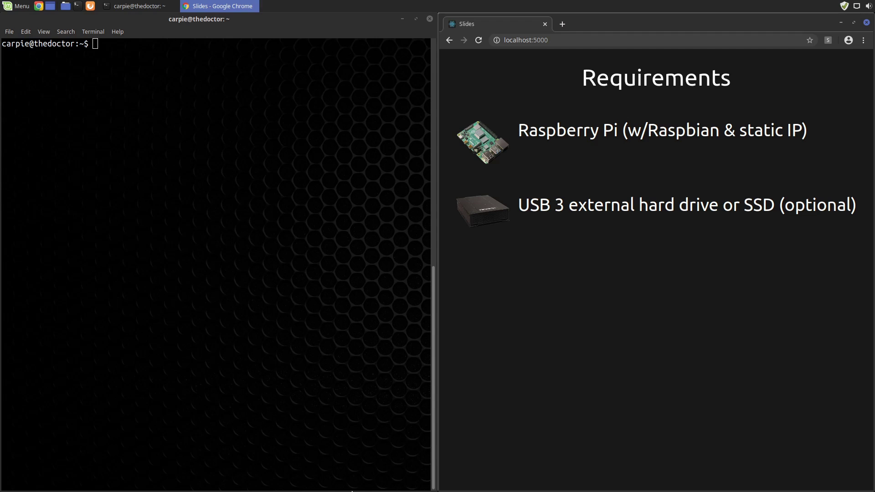
{"action": "key", "text": "Right"}
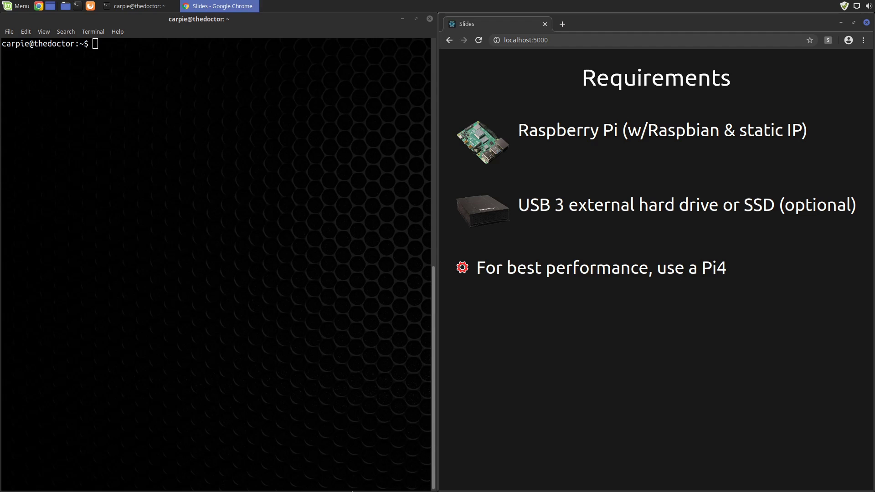
{"action": "key", "text": "Right"}
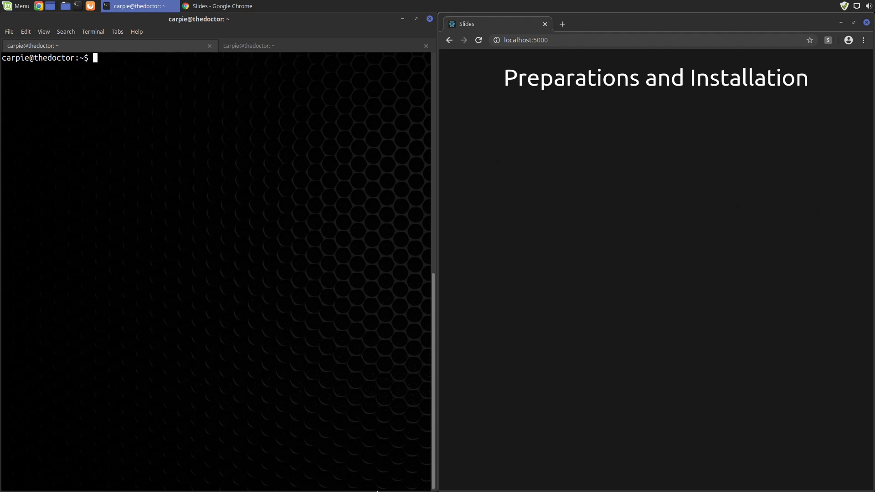
{"action": "type", "text": "s"}
{"action": "type", "text": "sh pi@192"}
{"action": "type", "text": ".168.0.3"}
Step: Log into the Pi at 192.168.0.3 as pi and create /opt/nfs
{"action": "key", "text": "Return"}
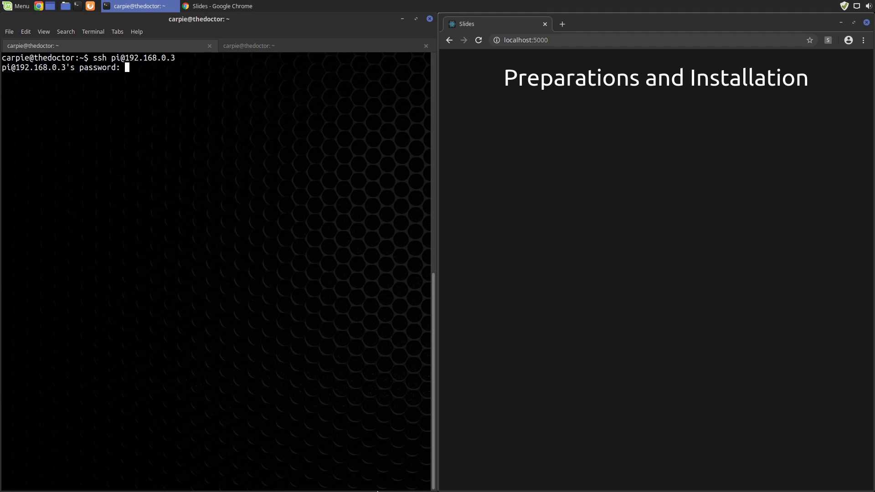
{"action": "key", "text": "Return"}
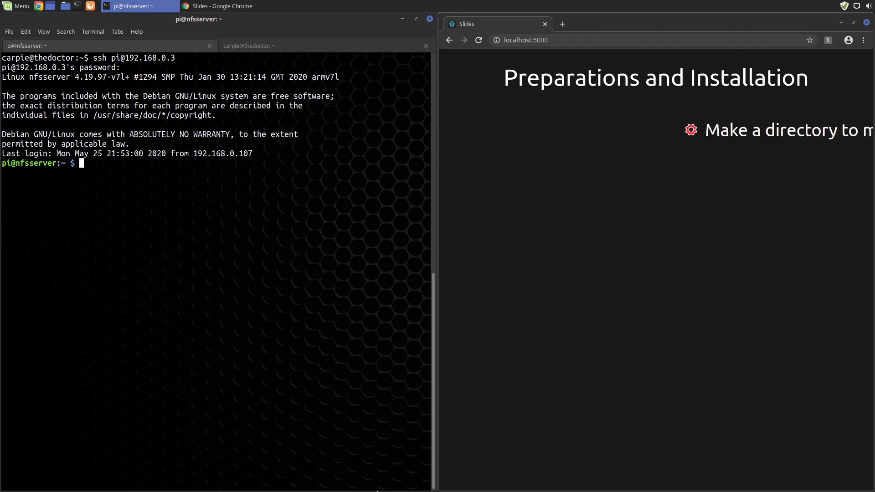
{"action": "type", "text": "sudo mkd"}
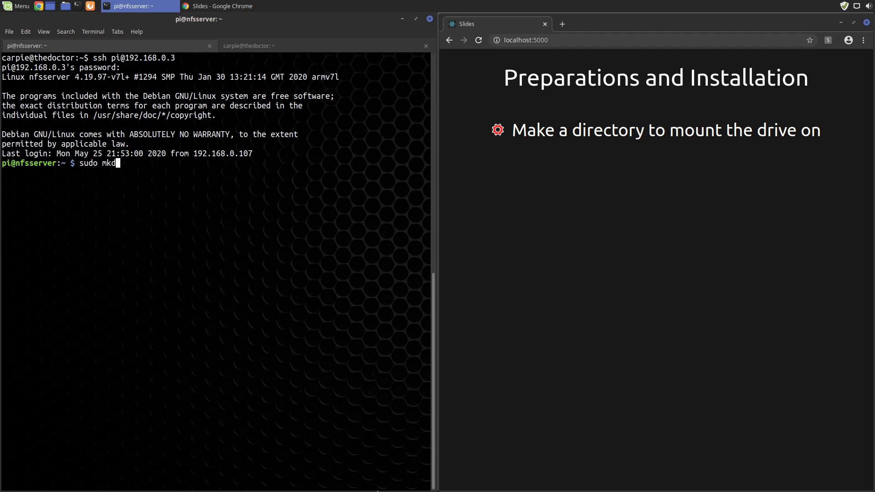
{"action": "type", "text": "ir -p"}
{"action": "type", "text": " /opt/nfs"}
{"action": "key", "text": "Return"}
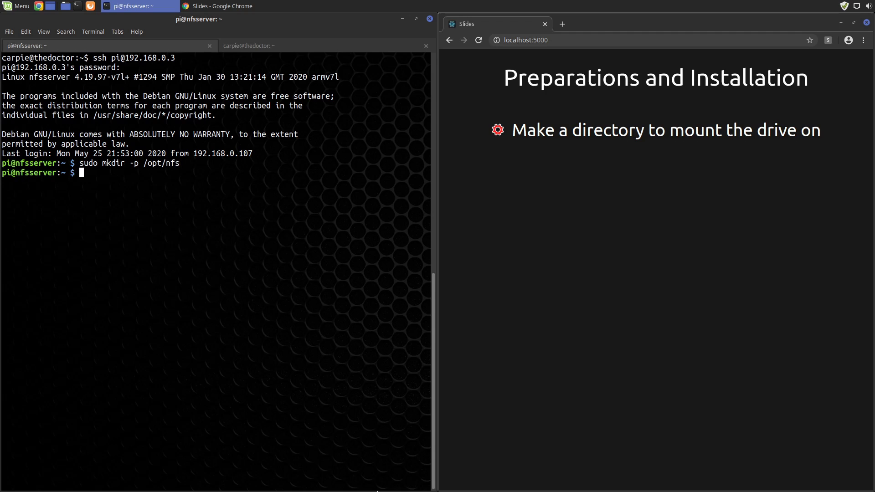
Step: Run sudo blkid /dev/sda1 and copy the drive's PARTUUID value
{"action": "key", "text": "Right"}
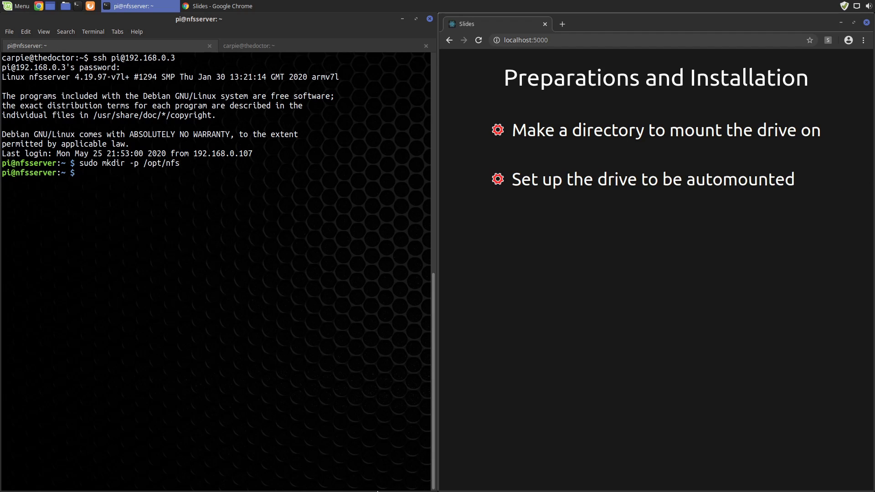
{"action": "type", "text": "sudo "}
{"action": "type", "text": "blkid /"}
{"action": "type", "text": "dev/sda1"}
{"action": "key", "text": "Return"}
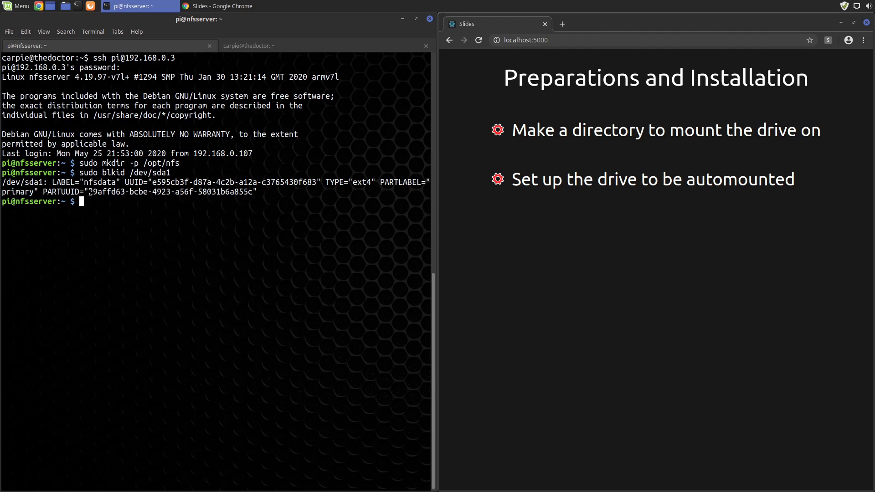
{"action": "left_click_drag", "start_coordinate": [87, 191], "coordinate": [253, 192]}
{"action": "key", "text": "ctrl+c"}
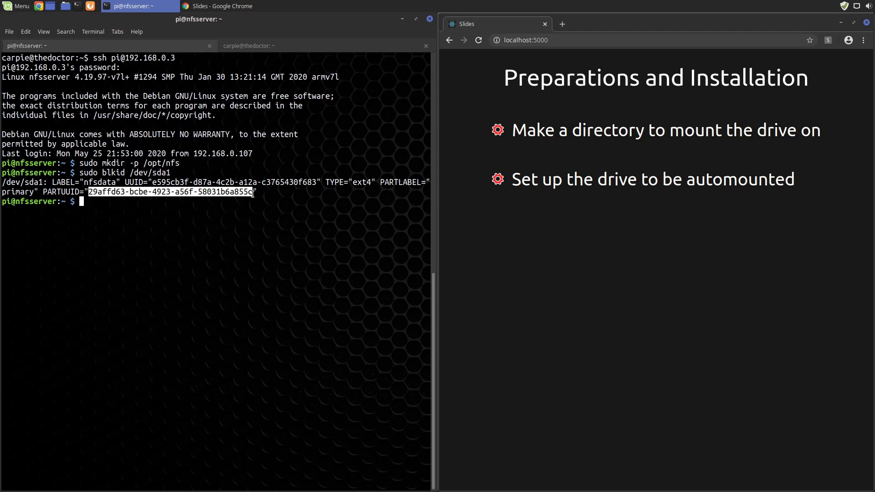
{"action": "left_click", "coordinate": [224, 244]}
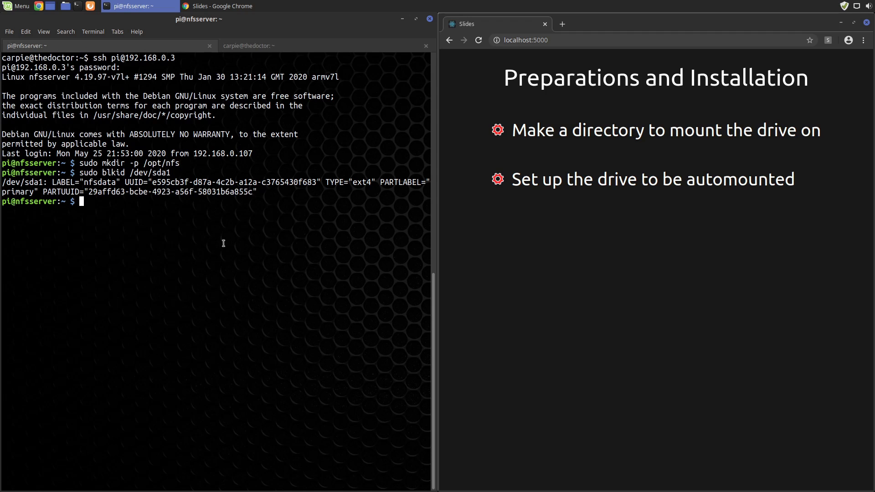
{"action": "type", "text": "sudo vi /etc/"}
{"action": "type", "text": "fstab"}
Step: Append 'PARTUUID=… /opt/nfs ext4 defaults,noatime,nodiratime 0 2' to /etc/fstab and save with :wq
{"action": "key", "text": "Return"}
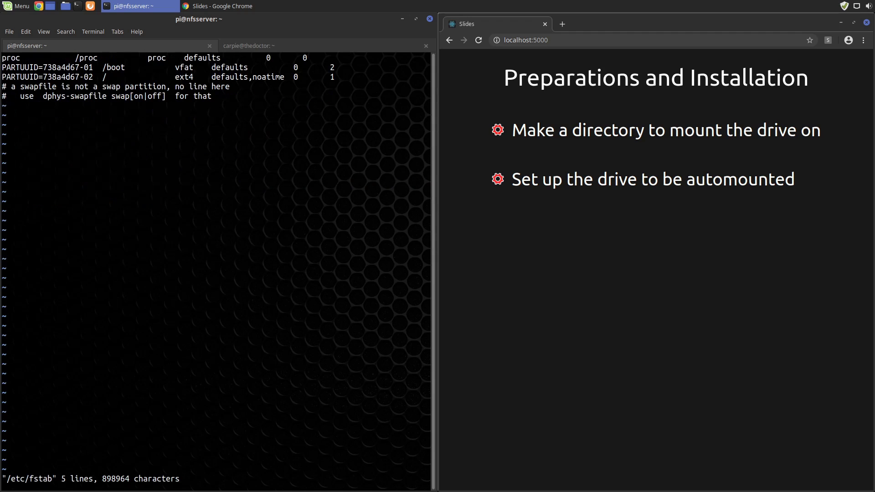
{"action": "key", "text": "j"}
{"action": "key", "text": "j"}
{"action": "key", "text": "j"}
{"action": "key", "text": "j"}
{"action": "key", "text": "A"}
{"action": "key", "text": "Return"}
{"action": "type", "text": "PART"}
{"action": "type", "text": "UUID="}
{"action": "key", "text": "ctrl+shift+v"}
{"action": "type", "text": "/opt/nf"}
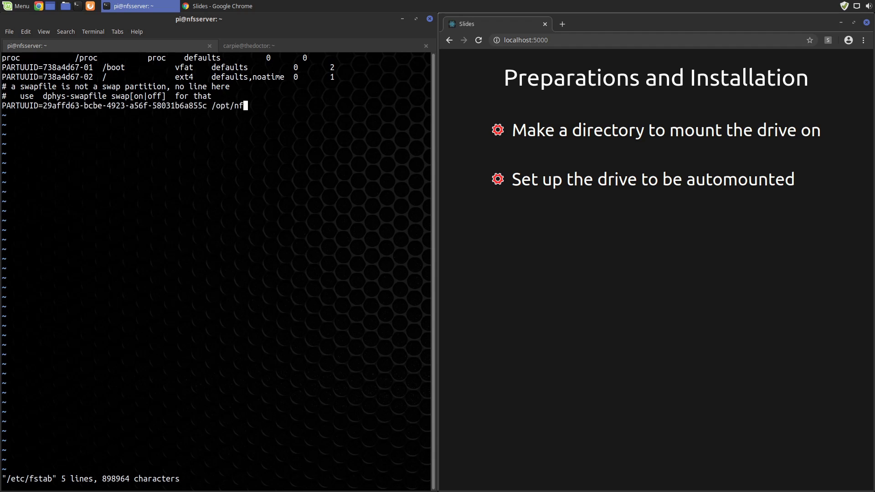
{"action": "type", "text": "s ext4"}
{"action": "type", "text": " defaults,no"}
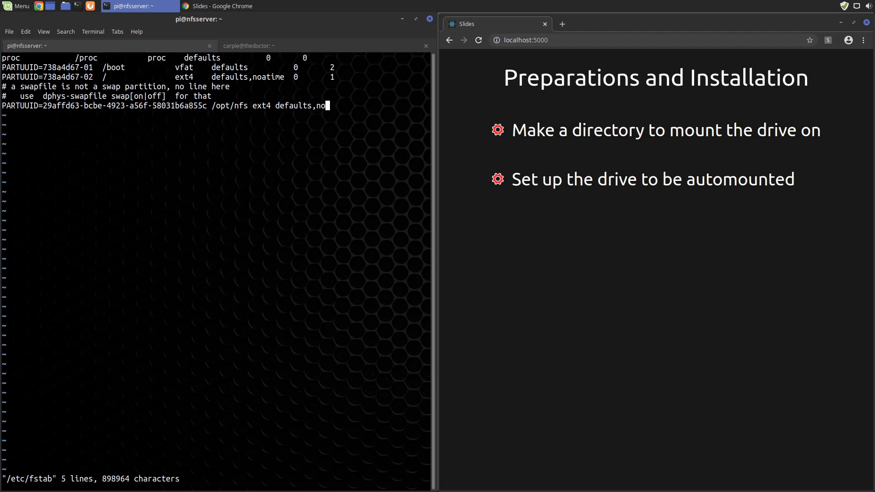
{"action": "type", "text": "atime,n"}
{"action": "key", "text": "BackSpace"}
{"action": "key", "text": "BackSpace"}
{"action": "type", "text": ",nodi"}
{"action": "type", "text": "ratime"}
{"action": "type", "text": " 0 2"}
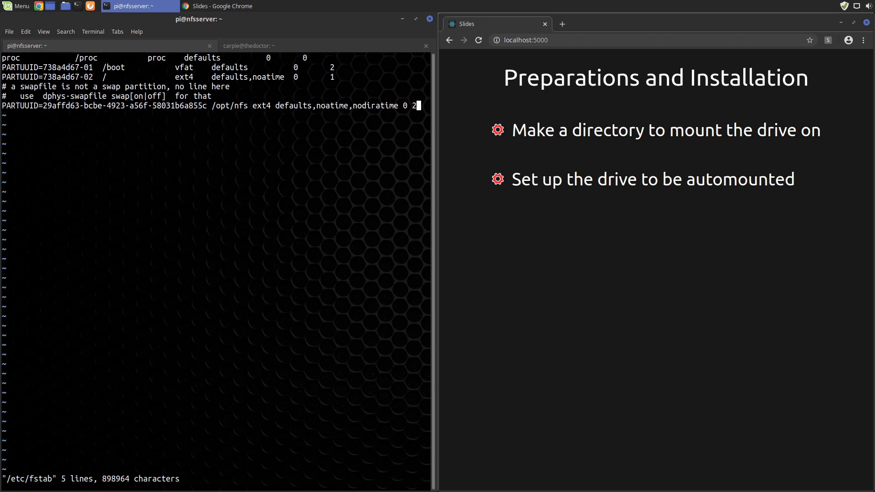
{"action": "key", "text": "Escape"}
{"action": "type", "text": ":wq"}
{"action": "key", "text": "Return"}
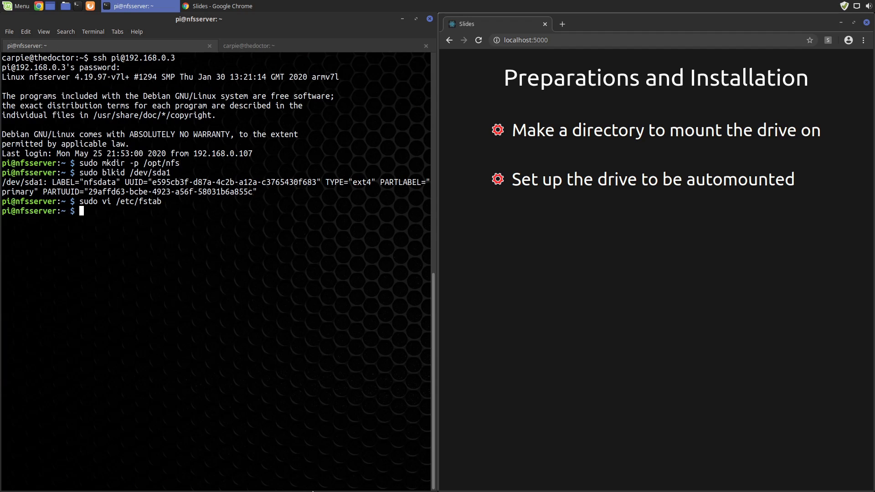
{"action": "type", "text": "sud"}
{"action": "type", "text": "o mount /o"}
{"action": "type", "text": "pt/nfs"}
Step: Run sudo mount /opt/nfs, then ls /opt/nfs to see lost+found
{"action": "key", "text": "Return"}
{"action": "type", "text": "ls "}
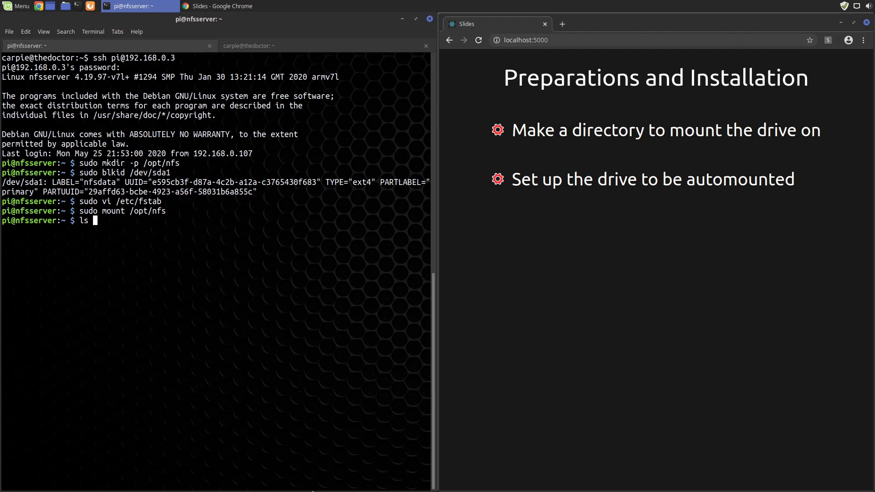
{"action": "type", "text": "/opt/nfs"}
{"action": "key", "text": "Return"}
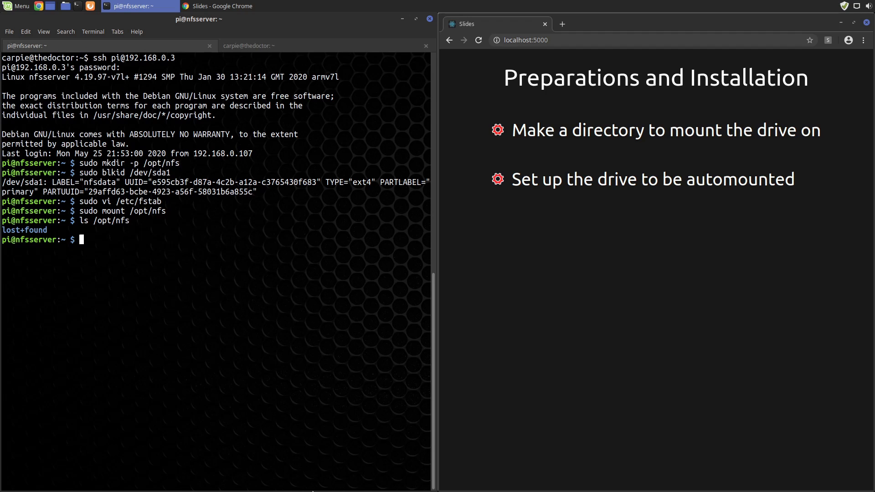
{"action": "type", "text": "clear"}
Step: Clear the screen and run sudo apt install -y nfs-kernel-server
{"action": "key", "text": "Return"}
{"action": "type", "text": "s"}
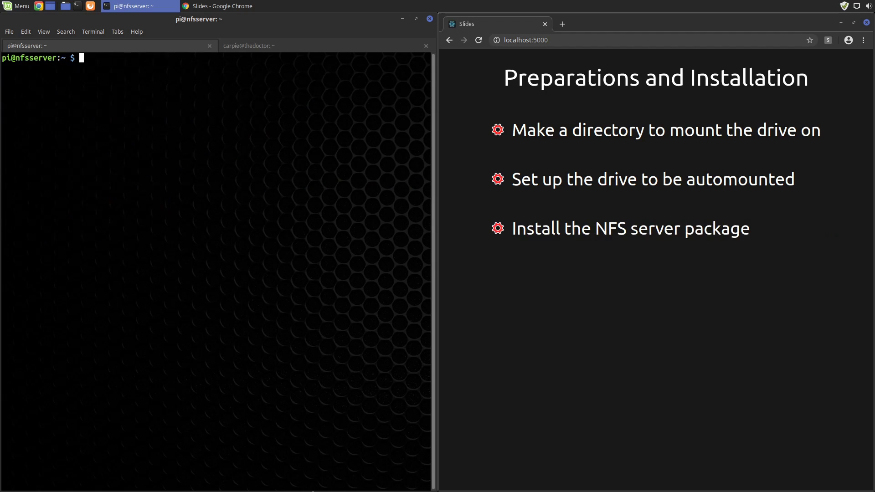
{"action": "type", "text": "udo apt install -y"}
{"action": "type", "text": " nfs-kernel"}
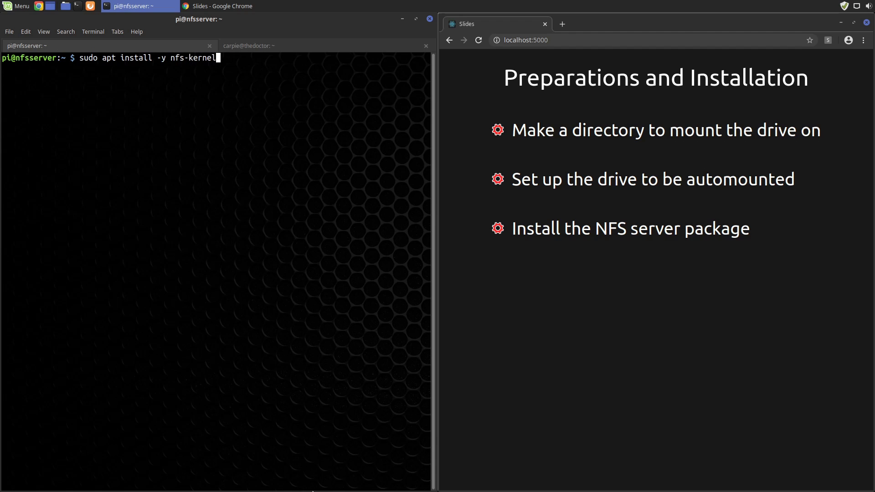
{"action": "type", "text": "-server"}
{"action": "key", "text": "Return"}
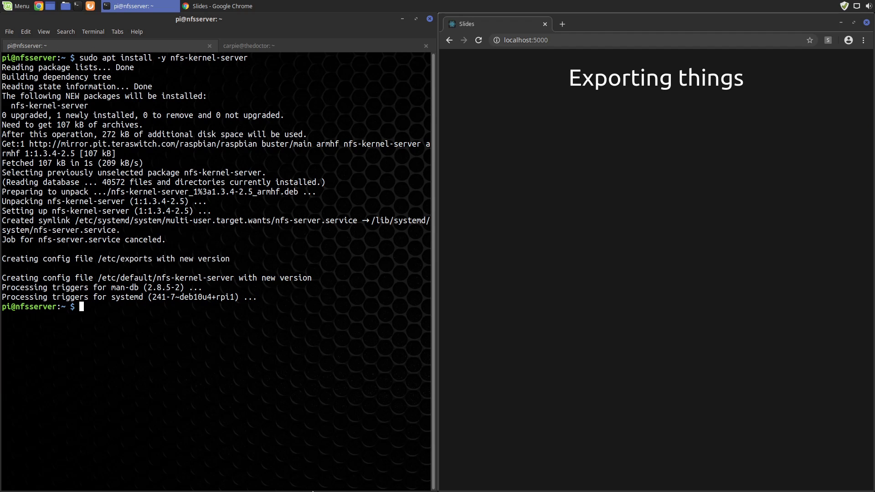
Step: Create /opt/nfs/everyone and write 'Hello world' into hi_there.txt there
{"action": "key", "text": "ctrl+l"}
{"action": "type", "text": "sud"}
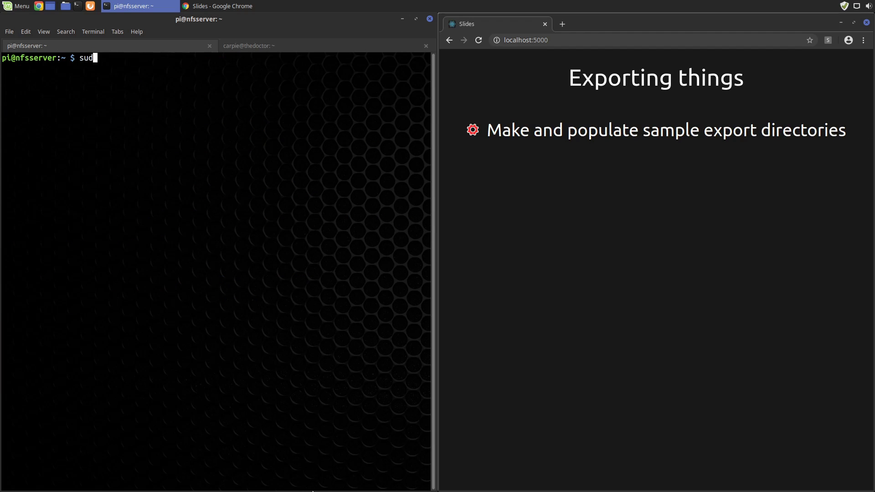
{"action": "type", "text": "o mkdir "}
{"action": "type", "text": "-p /opt/nfs/ev"}
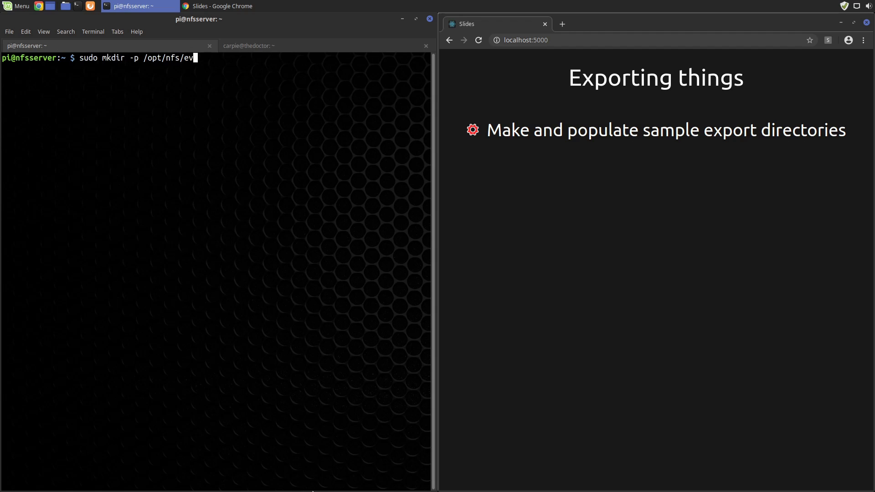
{"action": "type", "text": "eryone"}
{"action": "key", "text": "Return"}
{"action": "type", "text": "echo "}
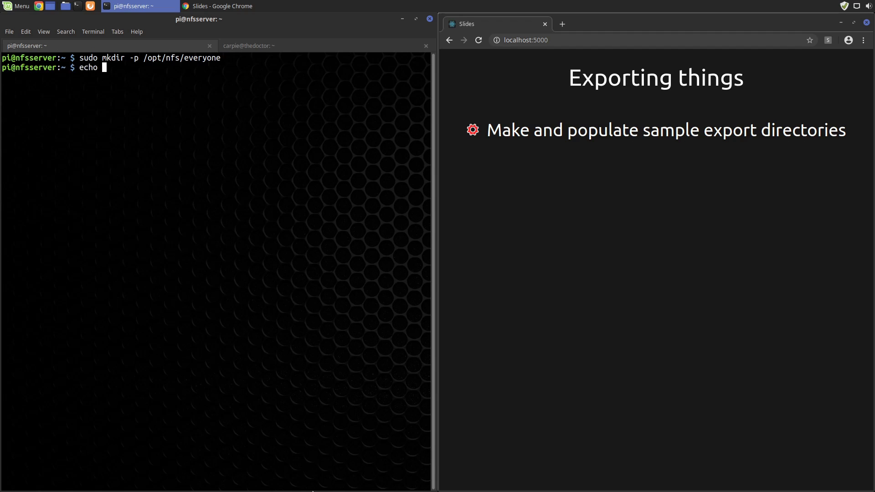
{"action": "type", "text": "\"Hello world"}
{"action": "type", "text": "\" | "}
{"action": "type", "text": "sudo tee"}
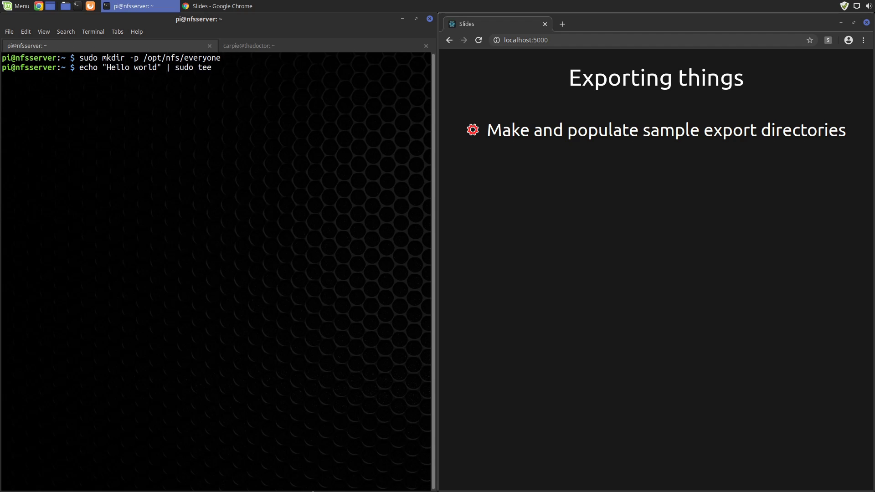
{"action": "type", "text": " /opt/nfs/v"}
{"action": "type", "text": "veryone"}
{"action": "type", "text": "/hi_there.txt"}
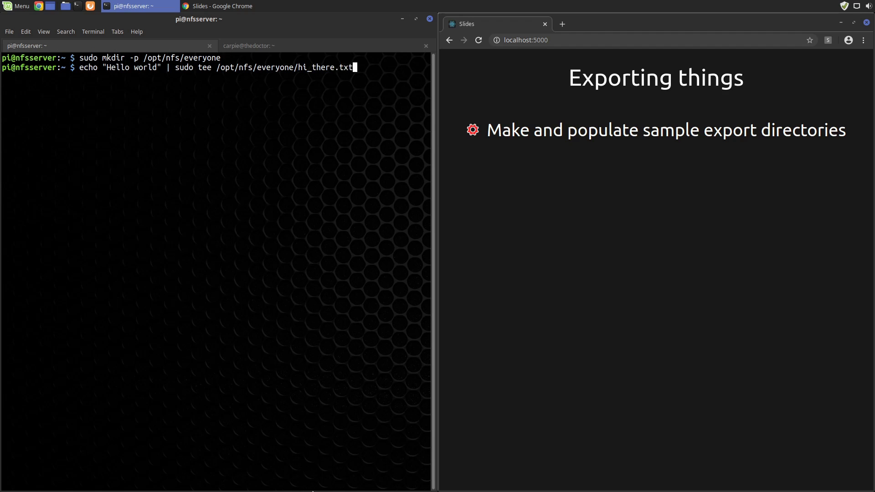
{"action": "key", "text": "Return"}
{"action": "type", "text": "sudo"}
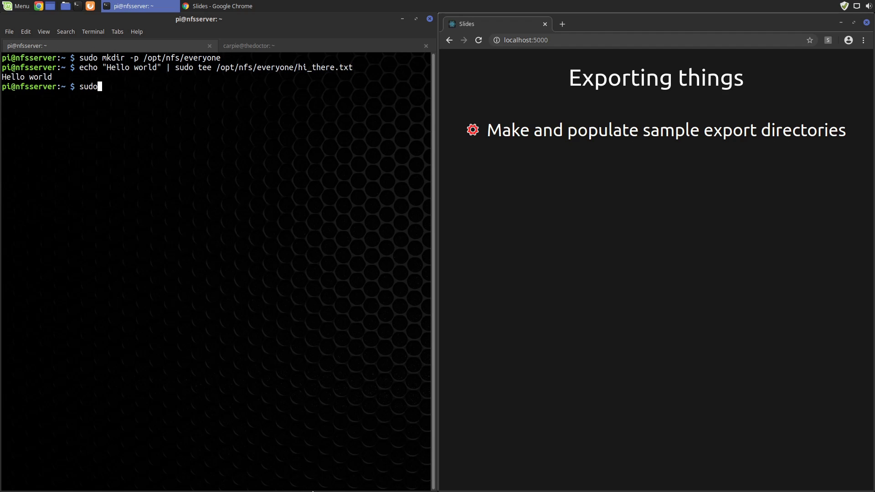
{"action": "type", "text": " mkdir -p /op"}
{"action": "type", "text": "t/nfs/re"}
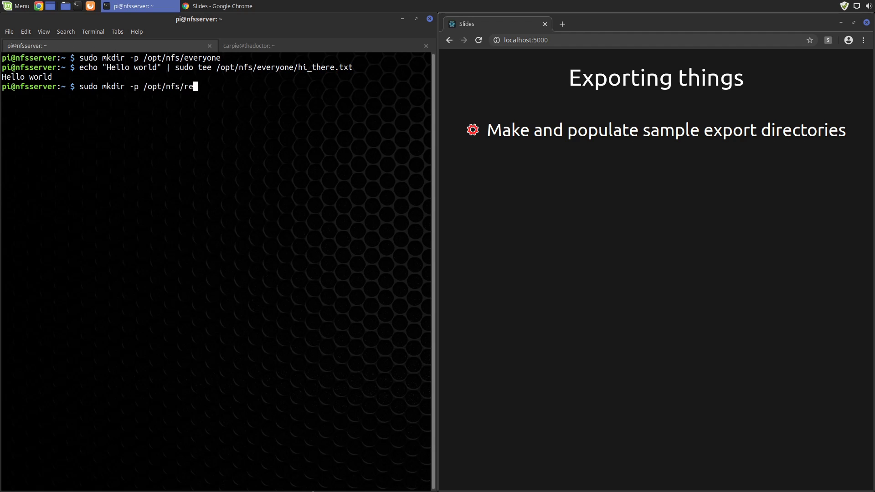
{"action": "type", "text": "stricted"}
Step: Create /opt/nfs/restricted and write 'Top secret!' into ima_secret.txt inside it
{"action": "key", "text": "Return"}
{"action": "type", "text": "echo \""}
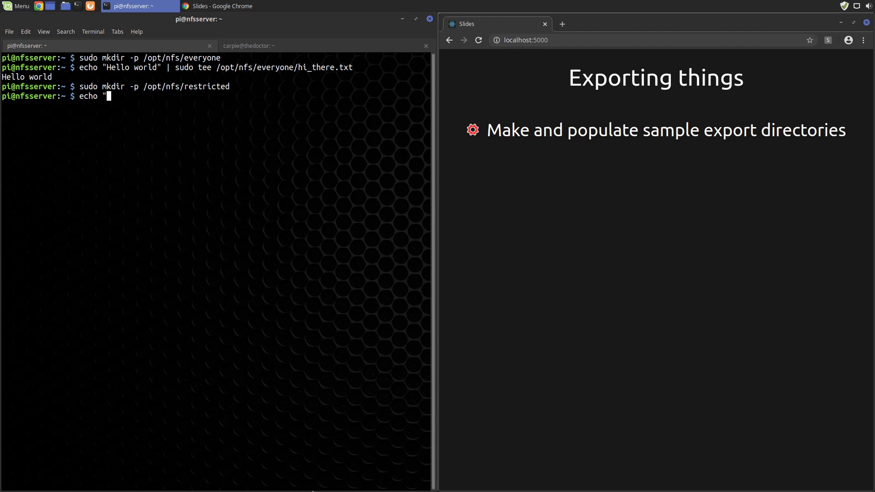
{"action": "type", "text": "Top secret!"}
{"action": "type", "text": "\" | sudo"}
{"action": "type", "text": " tee /opt/n"}
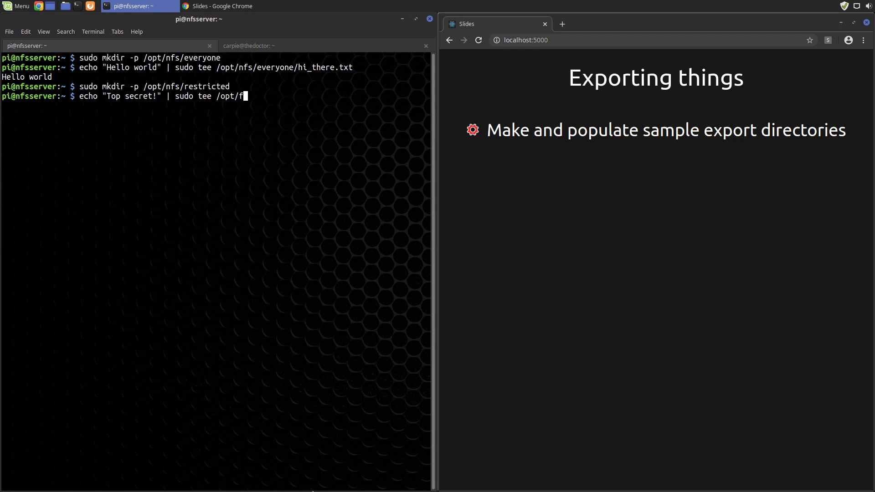
{"action": "type", "text": "fs/res"}
{"action": "key", "text": "Tab"}
{"action": "type", "text": "ima_secret"}
{"action": "type", "text": ".txt"}
{"action": "key", "text": "Return"}
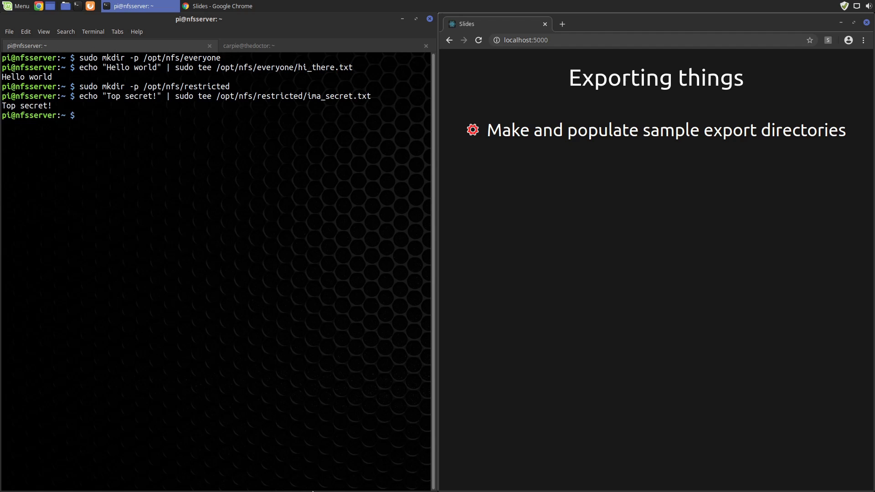
{"action": "key", "text": "Right"}
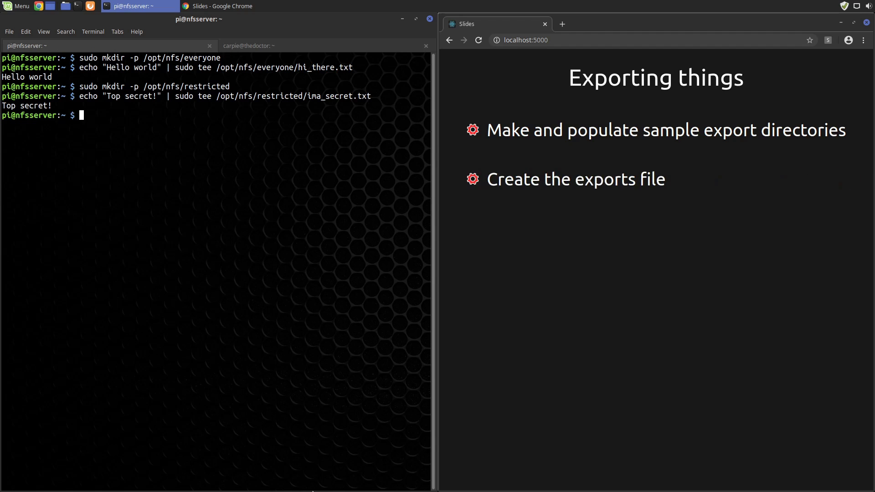
{"action": "type", "text": "sudo vi /etc"}
{"action": "type", "text": "/exports"}
Step: Add '/opt/nfs/everyone *(rw,sync,no_subtree_check)' to /etc/exports using sudo vi
{"action": "key", "text": "Return"}
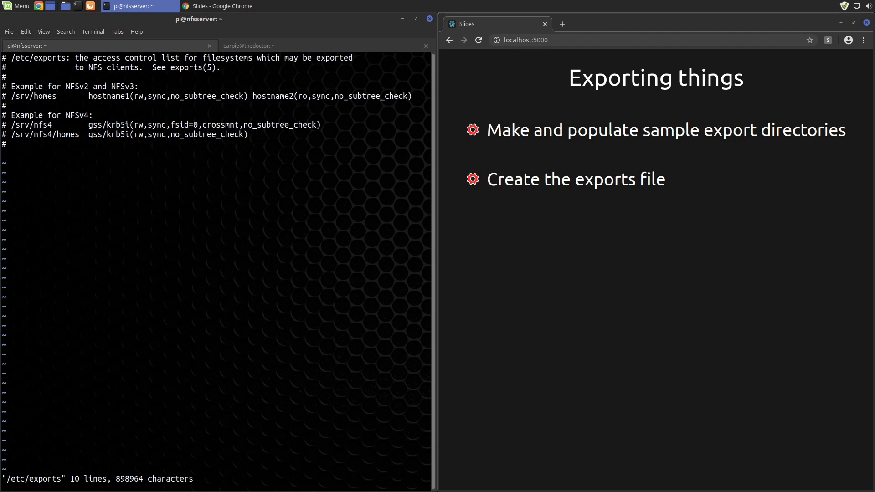
{"action": "key", "text": "shift+g"}
{"action": "type", "text": "o/opt/nfs/every"}
{"action": "type", "text": "one"}
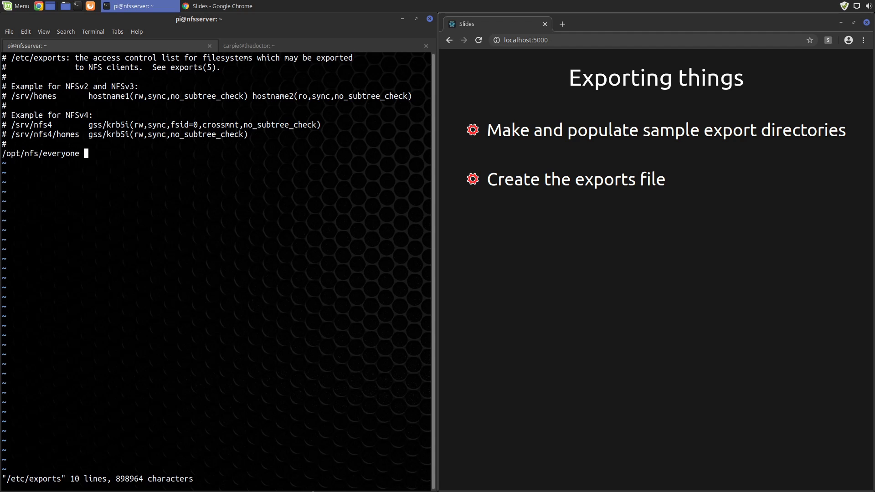
{"action": "type", "text": " *(rw,sync"}
{"action": "type", "text": ",no_subst"}
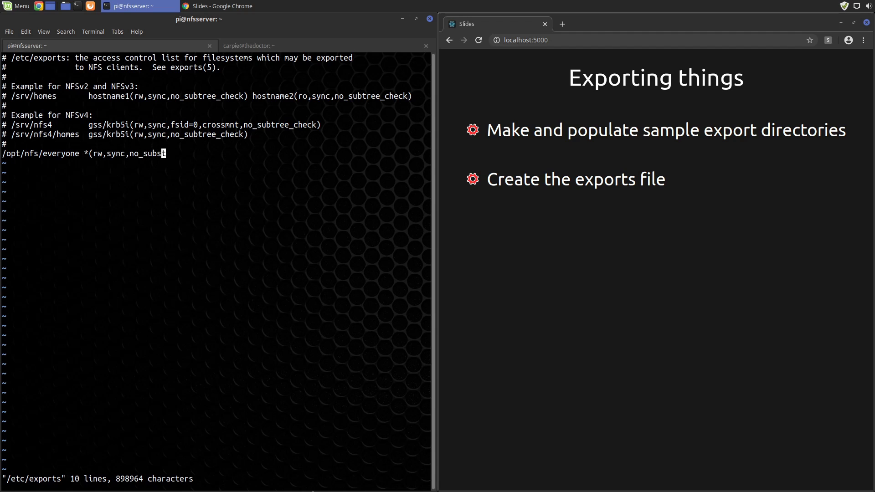
{"action": "type", "text": "ree_check"}
{"action": "type", "text": ")"}
{"action": "key", "text": "Return"}
{"action": "type", "text": "/opt/nfs"}
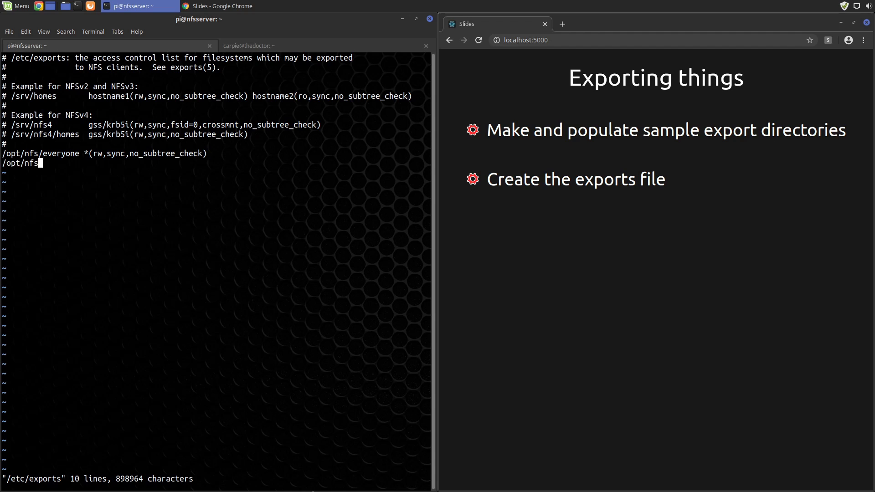
{"action": "type", "text": "/restricted"}
{"action": "type", "text": " 192.16"}
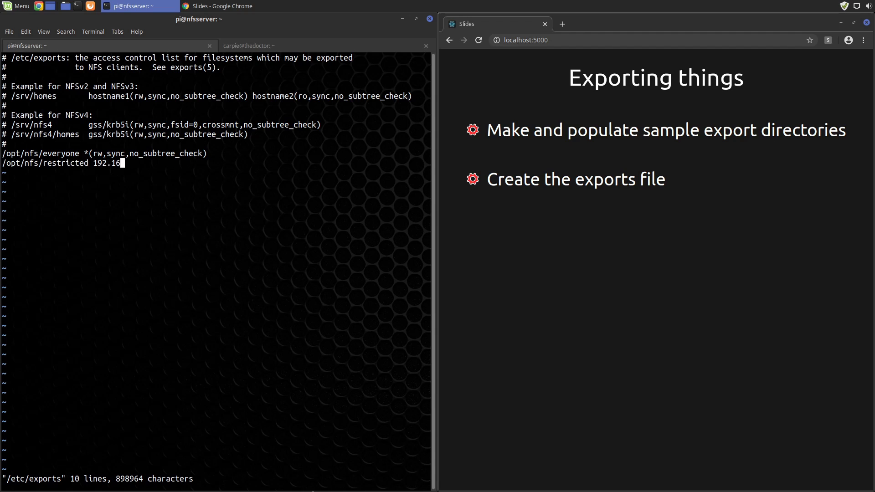
{"action": "type", "text": "8.0.148"}
{"action": "type", "text": "(rw,s"}
{"action": "type", "text": "ync,no_"}
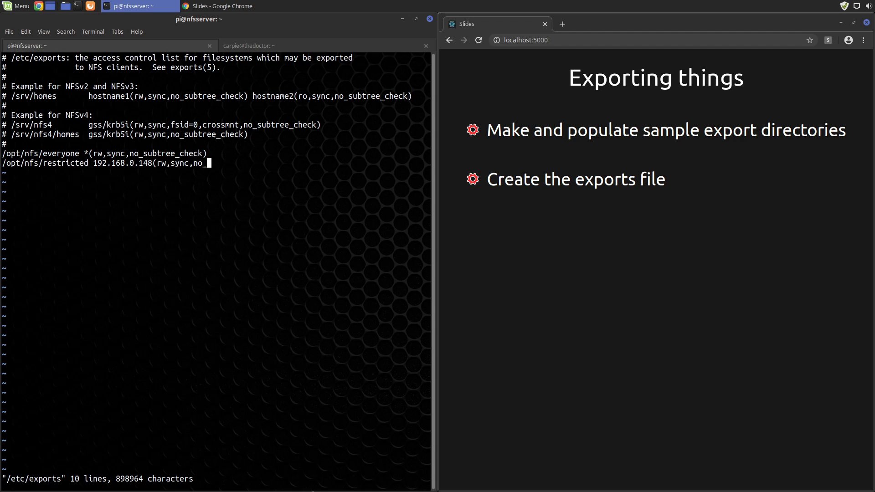
{"action": "type", "text": "subtree_che"}
{"action": "type", "text": "ck)"}
Step: Type '/opt/nfs/restricted 192.168.0.148(rw,sync,no_subtree_check)' and leave insert mode
{"action": "key", "text": "Escape"}
{"action": "type", "text": ":"}
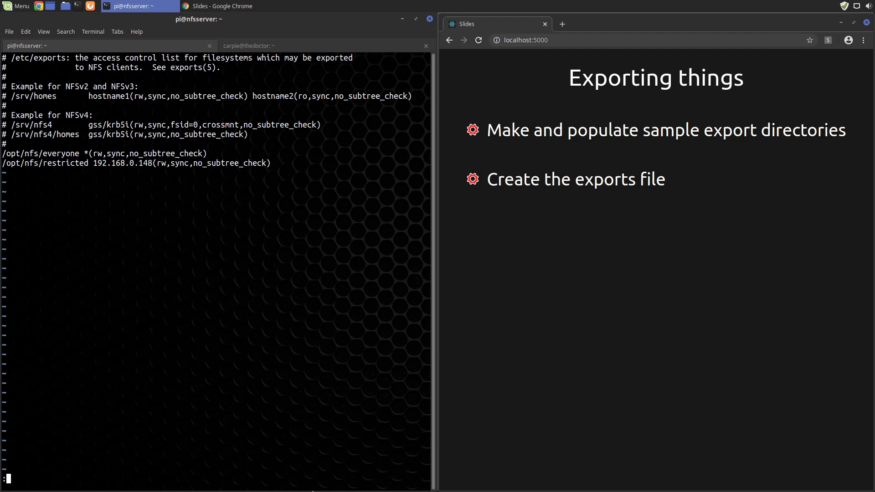
{"action": "type", "text": "wq"}
Step: Save /etc/exports with :wq, then run sudo exportfs -ar
{"action": "key", "text": "Return"}
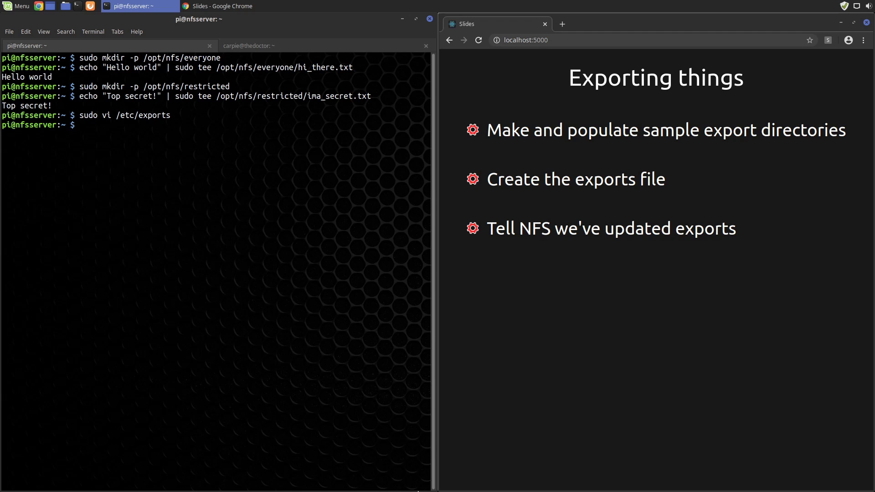
{"action": "type", "text": "sudo ex"}
{"action": "type", "text": "portfs -ar"}
{"action": "key", "text": "Return"}
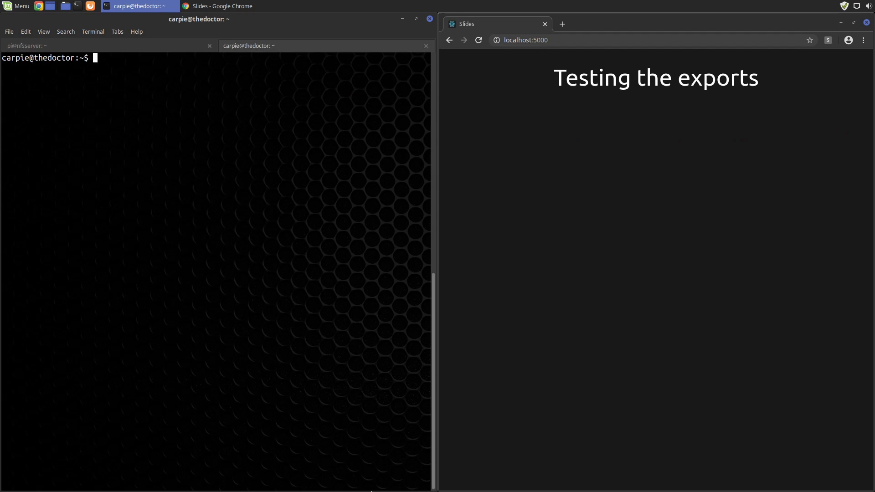
{"action": "type", "text": "sudo a"}
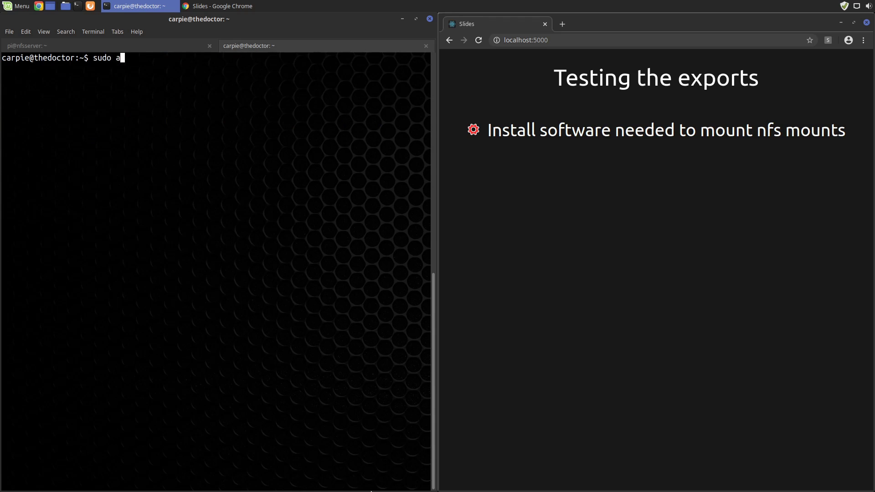
{"action": "type", "text": "pt install -y "}
{"action": "type", "text": "nfs-common"}
Step: Run sudo apt install -y nfs-common in the client terminal tab
{"action": "key", "text": "Return"}
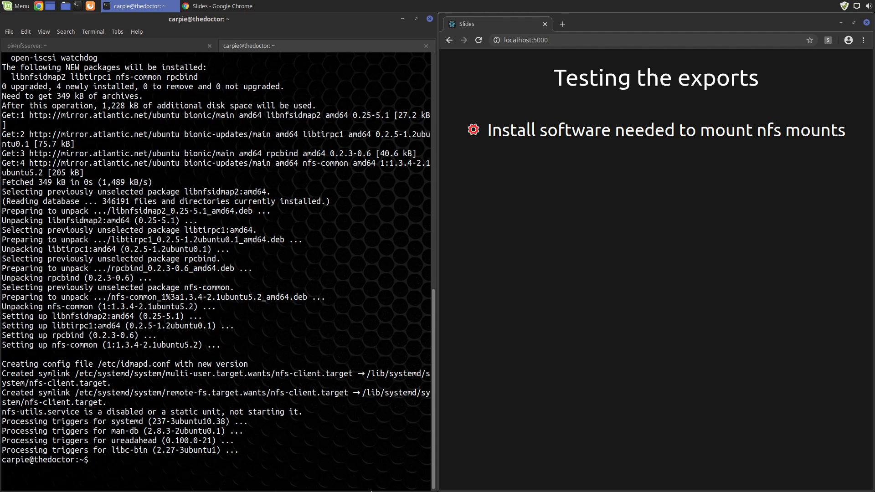
{"action": "type", "text": "clear"}
Step: Mount 192.168.0.3:/opt/nfs/everyone on /mnt, read hi_there.txt, and attempt writing foo.txt (denied)
{"action": "key", "text": "Return"}
{"action": "type", "text": "su"}
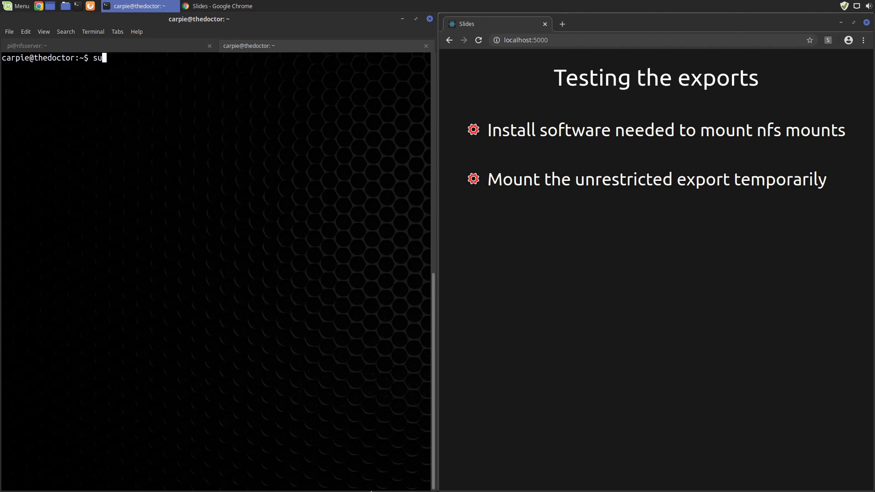
{"action": "type", "text": "do mount -"}
{"action": "type", "text": "t nfs 192."}
{"action": "type", "text": "168.0.3"}
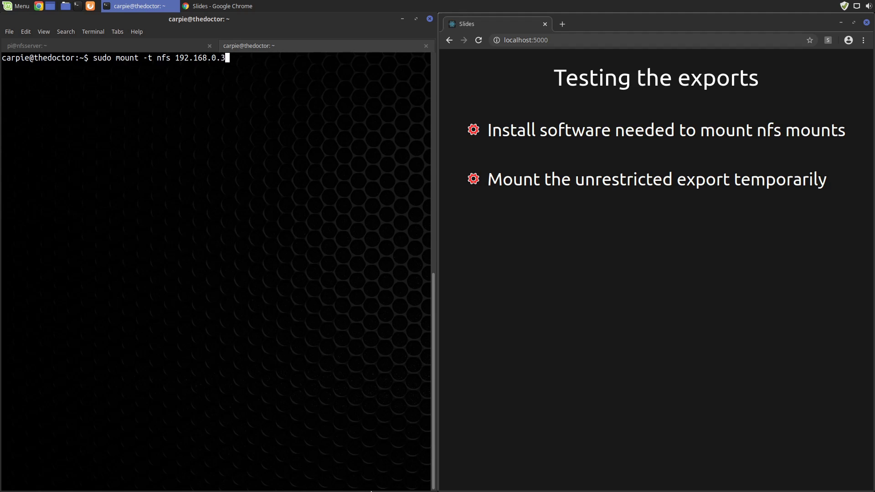
{"action": "type", "text": ":/opt/nfs/every"}
{"action": "type", "text": "one /mnt"}
{"action": "key", "text": "Return"}
{"action": "type", "text": "cat"}
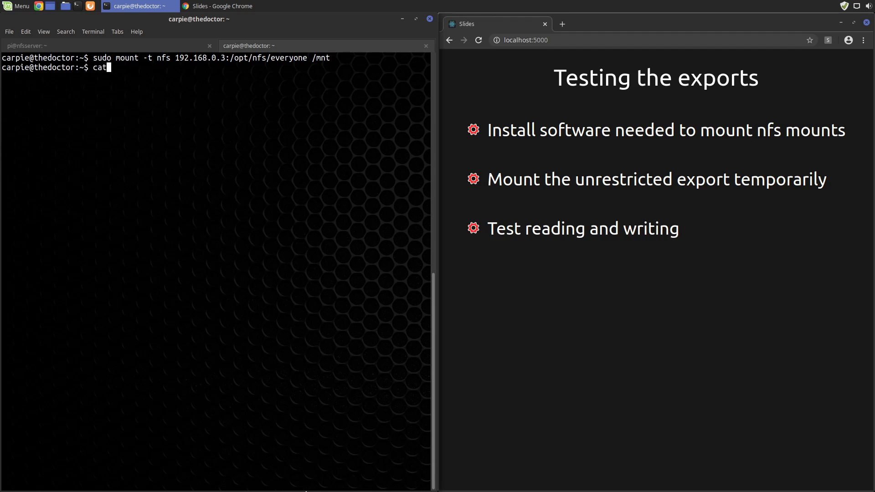
{"action": "type", "text": " /mnt/"}
{"action": "type", "text": "h"}
{"action": "key", "text": "Tab"}
{"action": "key", "text": "Return"}
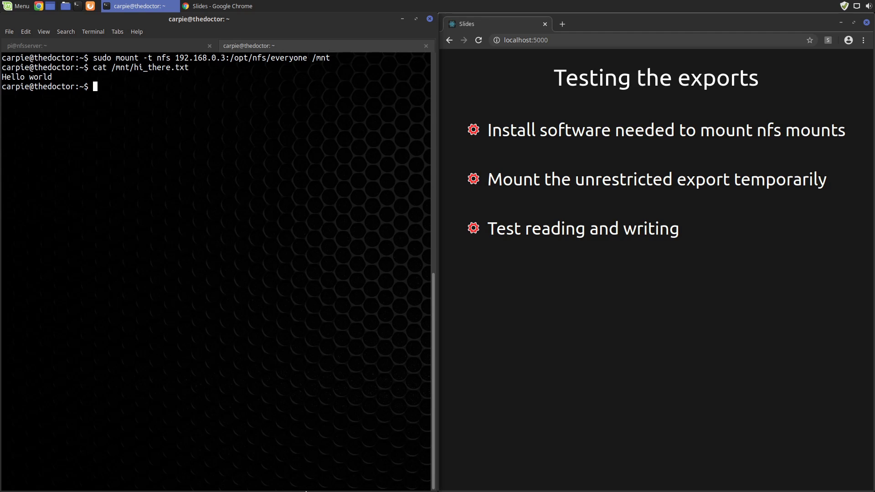
{"action": "type", "text": "echo \"foo"}
{"action": "type", "text": "\" > /mnt/foo."}
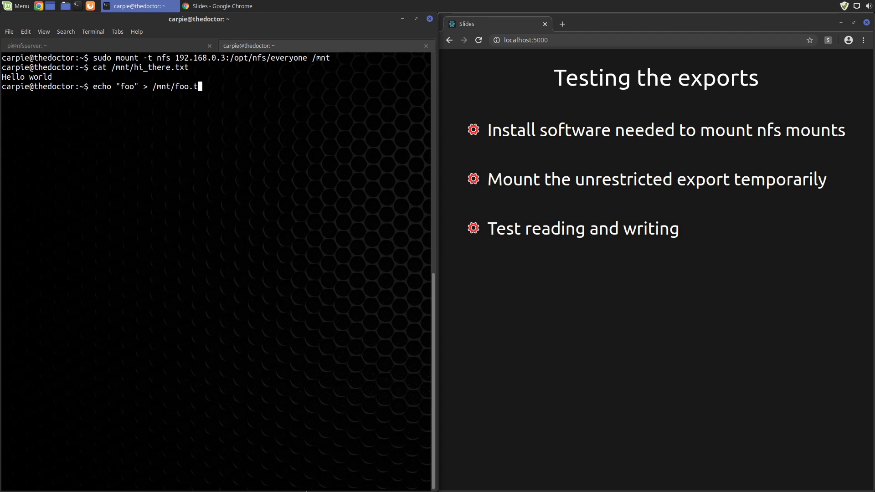
{"action": "type", "text": "txt"}
{"action": "key", "text": "Return"}
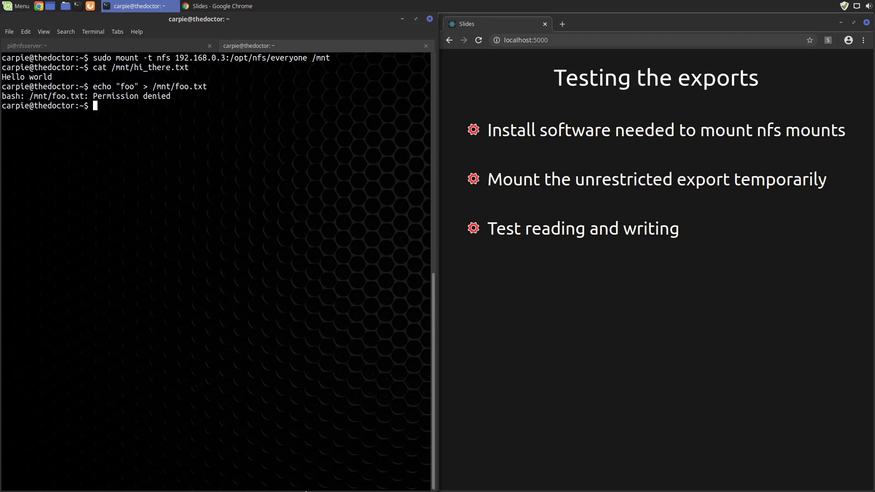
Step: Confirm user id 1000 on server and client, then chown -R /opt/nfs/everyone to pi
{"action": "key", "text": "ctrl+Page_Up"}
{"action": "type", "text": "id -u"}
{"action": "key", "text": "Return"}
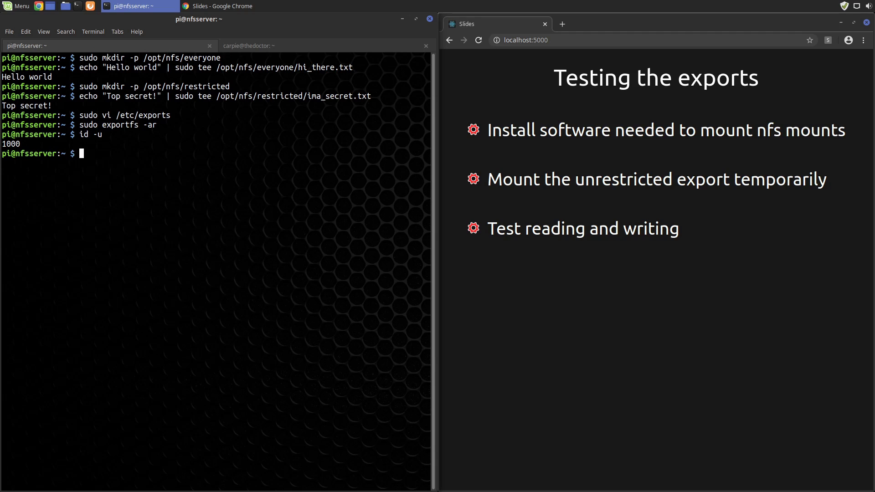
{"action": "key", "text": "ctrl+Page_Down"}
{"action": "type", "text": "id -u"}
{"action": "key", "text": "Return"}
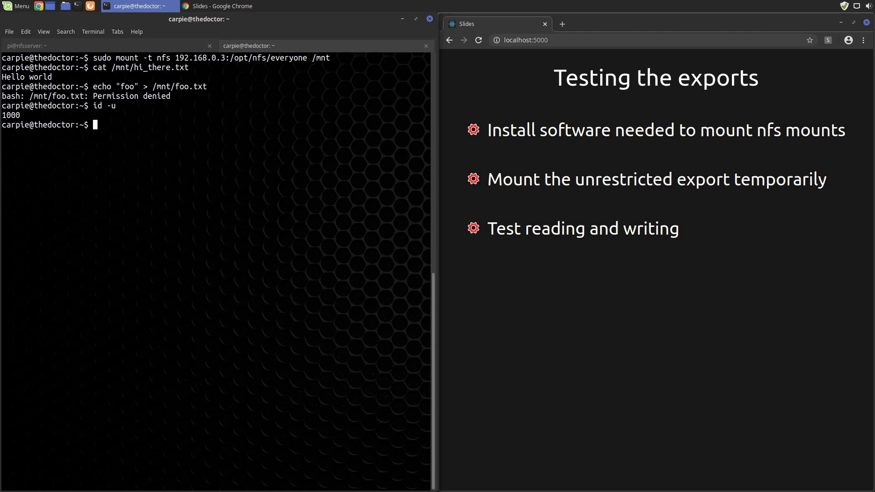
{"action": "key", "text": "ctrl+Page_Up"}
{"action": "type", "text": "sud"}
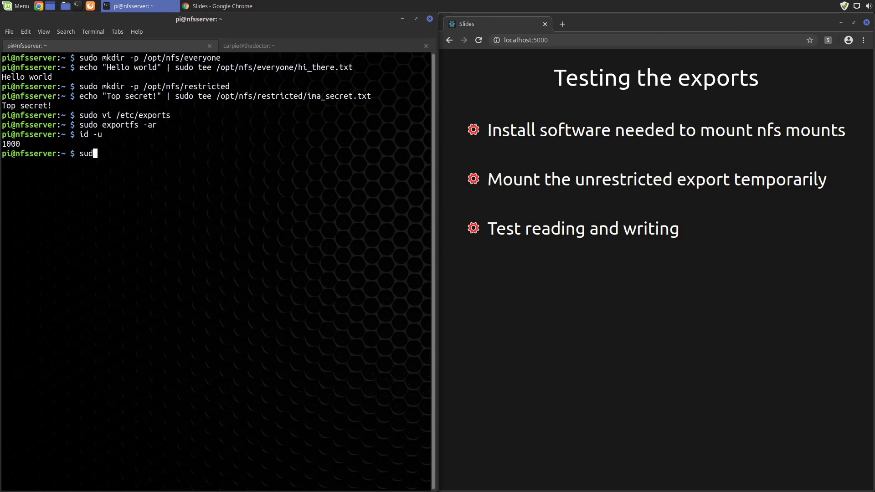
{"action": "type", "text": "o chow"}
{"action": "type", "text": "n -R pi "}
{"action": "type", "text": "/opt"}
{"action": "type", "text": "/nfs/ever"}
{"action": "type", "text": "yone"}
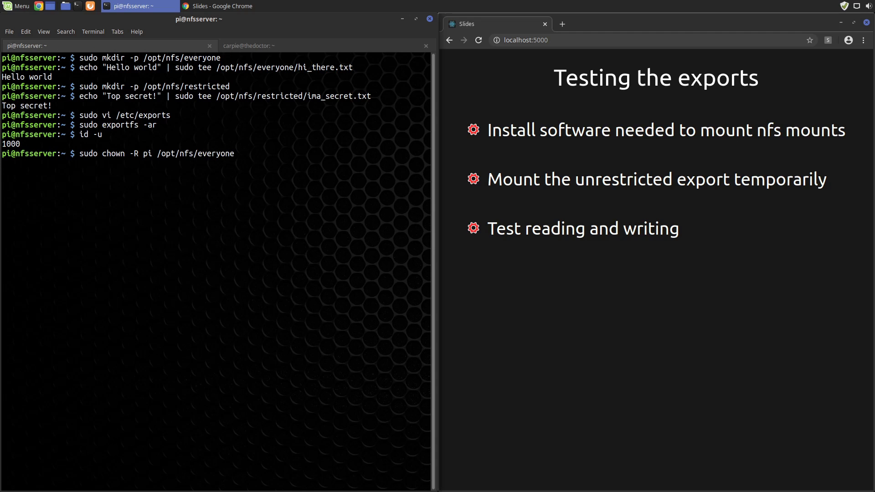
{"action": "key", "text": "Return"}
Step: Write 'foo' to /mnt/foo.txt again and read it back showing foo
{"action": "left_click", "coordinate": [763, 411]}
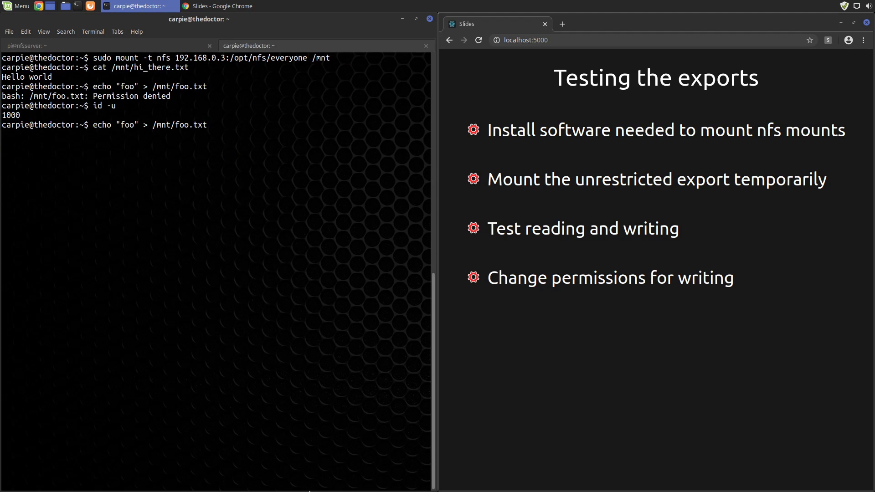
{"action": "key", "text": "Return"}
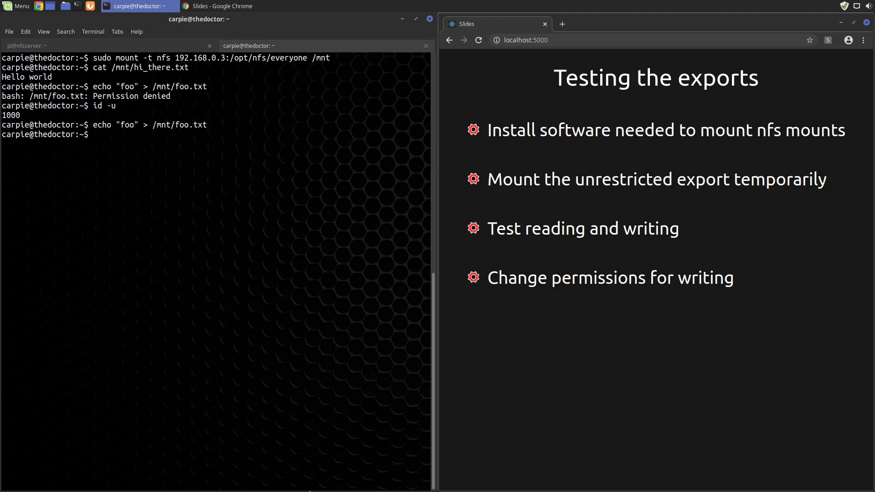
{"action": "type", "text": "cat /mnt/foo."}
{"action": "type", "text": "txt"}
{"action": "key", "text": "Return"}
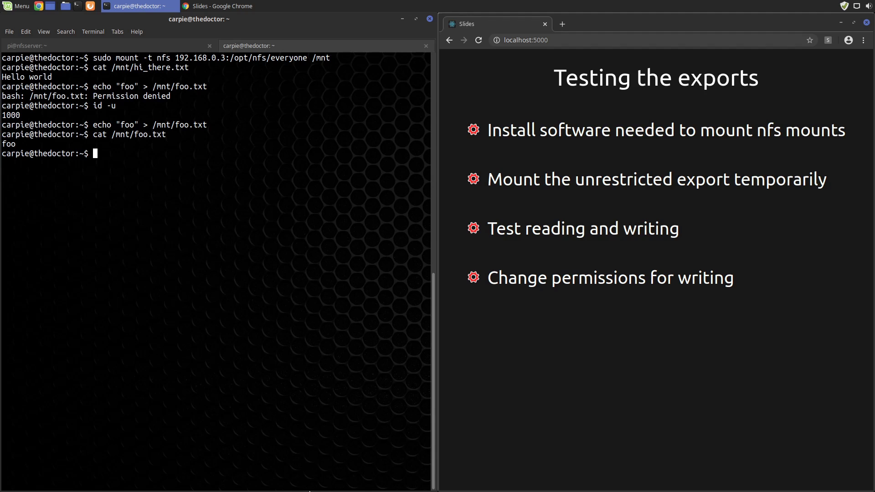
Step: Unmount /mnt and try mounting 192.168.0.3:/opt/nfs/restricted, which is denied
{"action": "key", "text": "Right"}
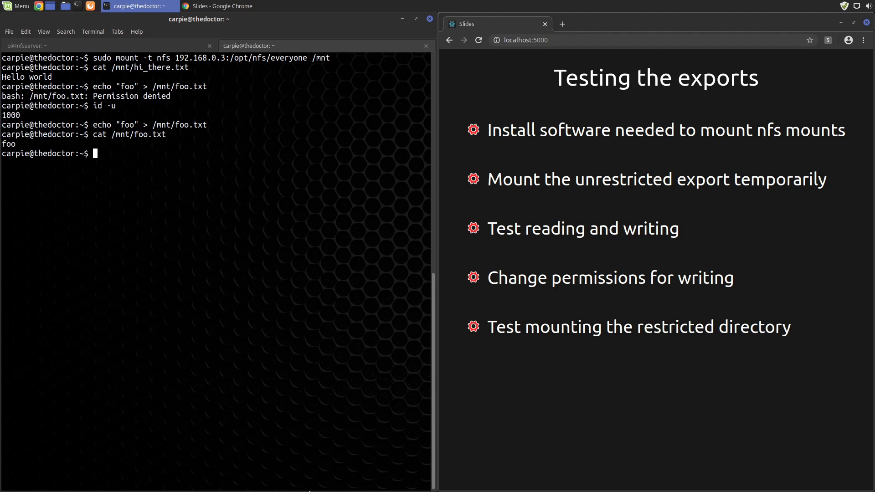
{"action": "type", "text": "sudo umount /"}
{"action": "type", "text": "mnt"}
{"action": "key", "text": "Return"}
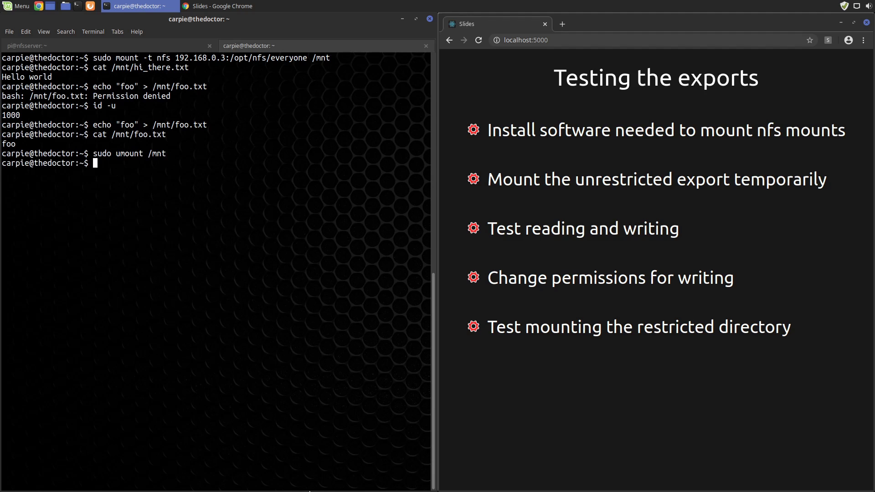
{"action": "type", "text": "sudo mount -"}
{"action": "type", "text": "t nfs 192.16"}
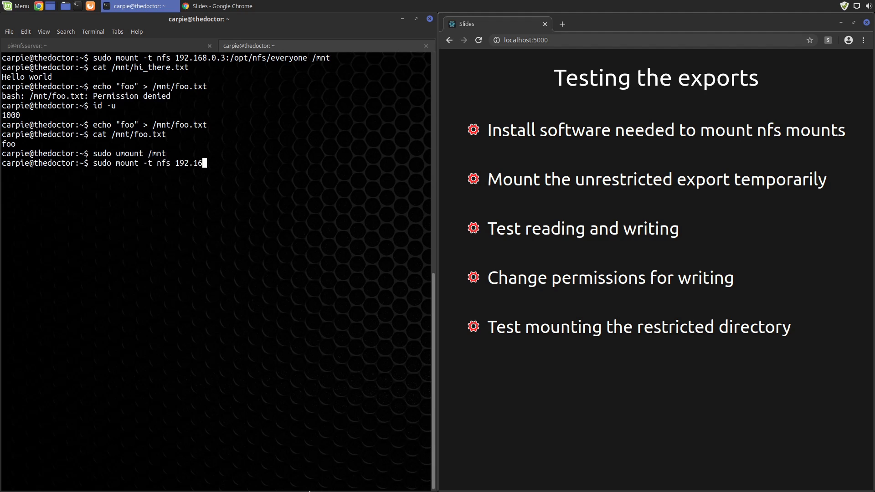
{"action": "type", "text": "8.0.3:/opt/"}
{"action": "type", "text": "nfs/restricted"}
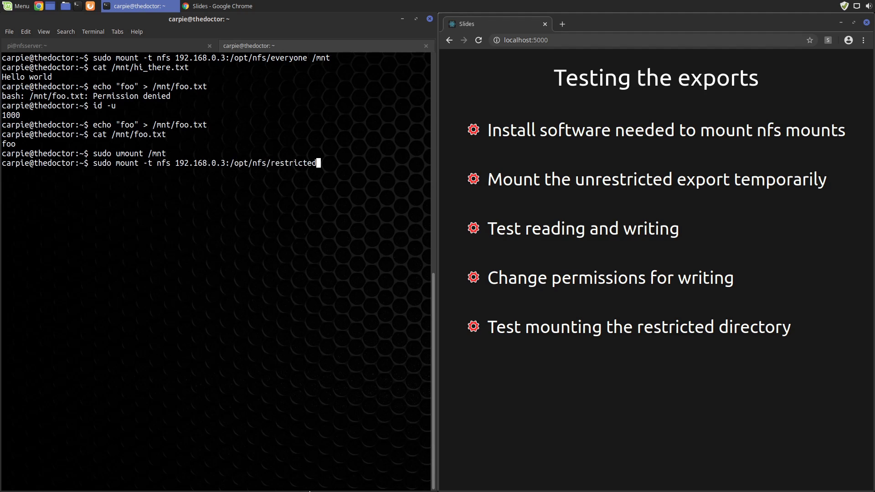
{"action": "type", "text": " /mnt"}
{"action": "key", "text": "Return"}
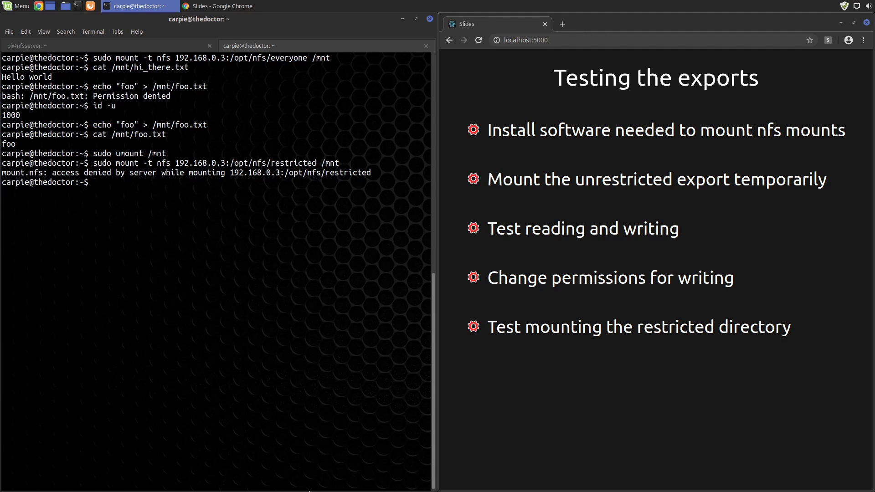
Step: Change the restricted export's allowed address in /etc/exports from 192.168.0.148 to 192.168.0.107
{"action": "key", "text": "ctrl+Page_Up"}
{"action": "type", "text": "su"}
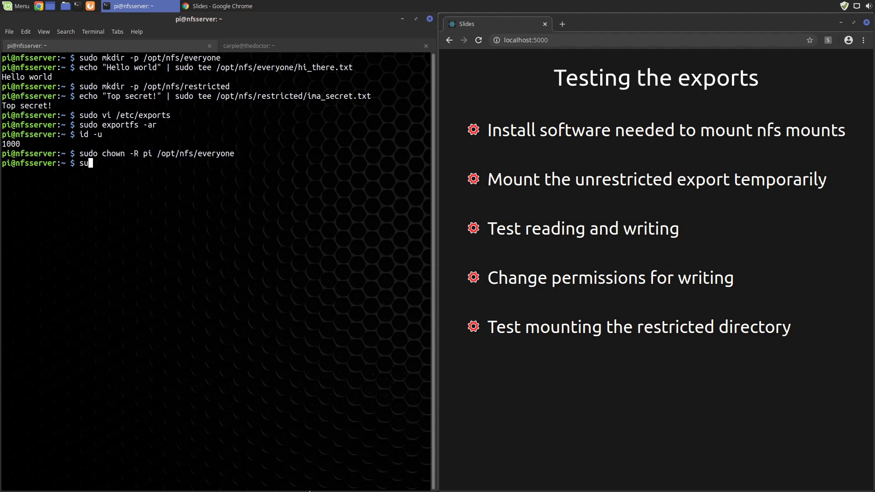
{"action": "type", "text": "do vi /exc/"}
{"action": "type", "text": "exports"}
{"action": "key", "text": "Return"}
{"action": "key", "text": "Down"}
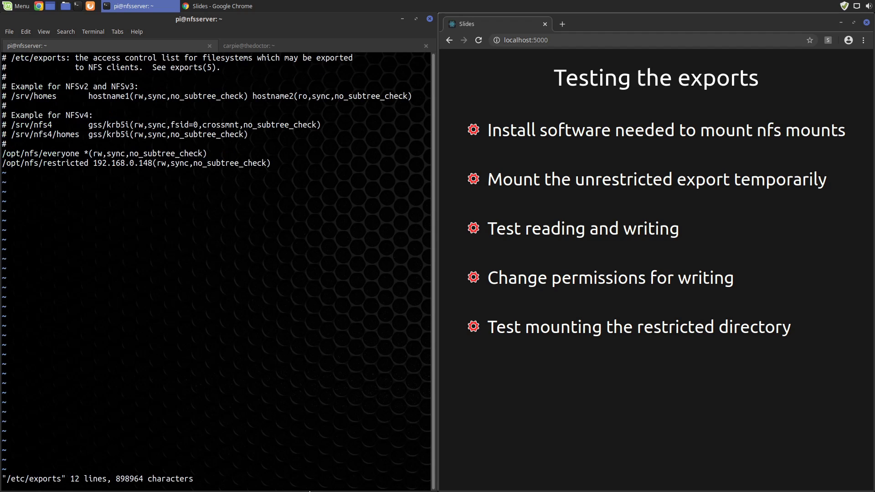
{"action": "key", "text": "Down"}
{"action": "key", "text": "Down"}
{"action": "key", "text": "Down"}
{"action": "key", "text": "Right"}
{"action": "key", "text": "Right"}
{"action": "key", "text": "Right"}
{"action": "key", "text": "Right"}
{"action": "key", "text": "Right"}
{"action": "key", "text": "Right"}
{"action": "key", "text": "Right"}
{"action": "key", "text": "Right"}
{"action": "key", "text": "Right"}
{"action": "key", "text": "Right"}
{"action": "key", "text": "r"}
{"action": "key", "text": "0"}
{"action": "key", "text": "Right"}
{"action": "type", "text": "r7:w"}
{"action": "key", "text": "Return"}
{"action": "type", "text": ":q"}
{"action": "key", "text": "Return"}
{"action": "type", "text": "sudo exportf"}
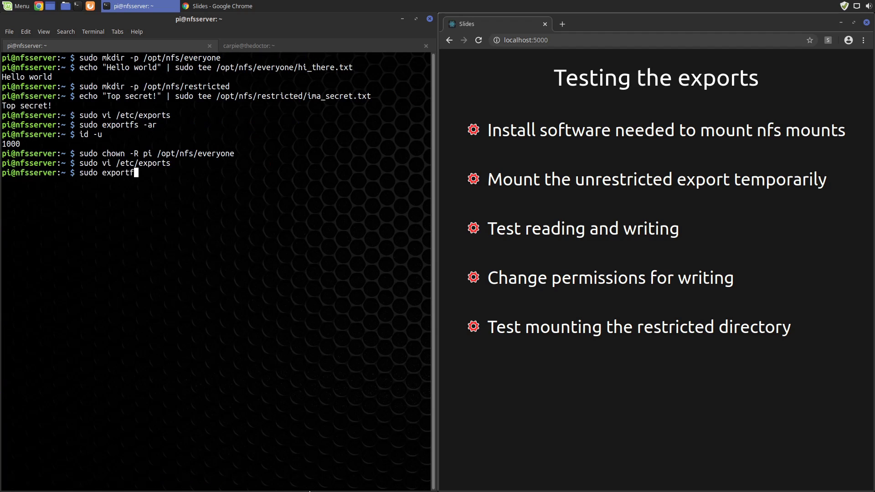
{"action": "type", "text": "s -ar"}
Step: Re-export all shares with exportfs -ar and recall the restricted mount command on the client
{"action": "key", "text": "Return"}
{"action": "key", "text": "ctrl+Page_Down"}
{"action": "key", "text": "Up"}
Step: Mount the restricted export on /mnt, read ima_secret.txt ('Top secret!'), then unmount it
{"action": "key", "text": "Return"}
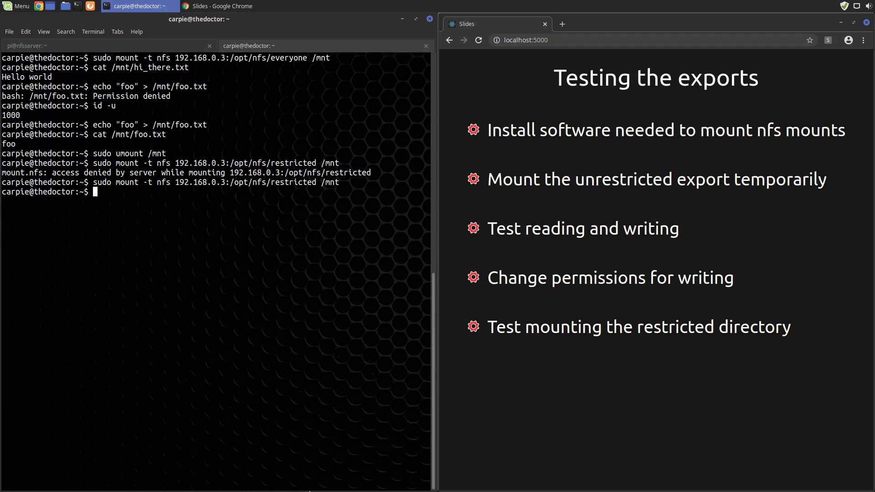
{"action": "type", "text": "cat /mnt"}
{"action": "type", "text": "/i"}
{"action": "key", "text": "Tab"}
{"action": "key", "text": "Return"}
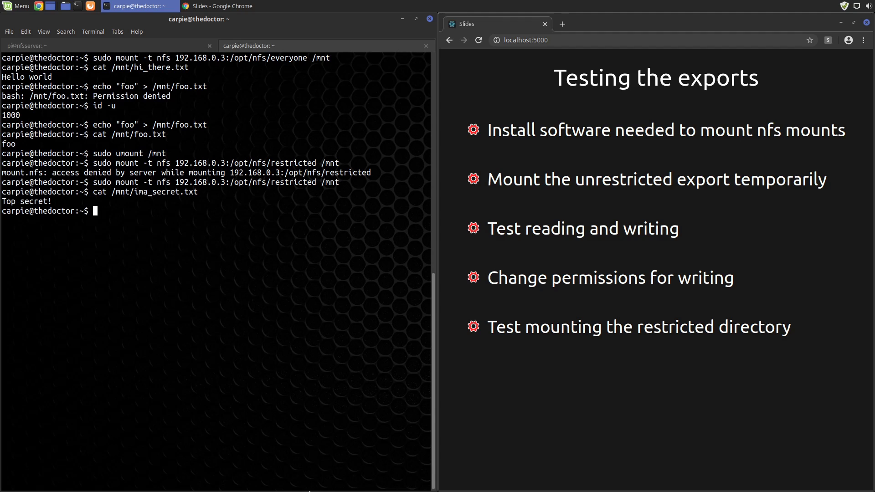
{"action": "type", "text": "sudo "}
{"action": "type", "text": "umount /mnt"}
{"action": "key", "text": "Return"}
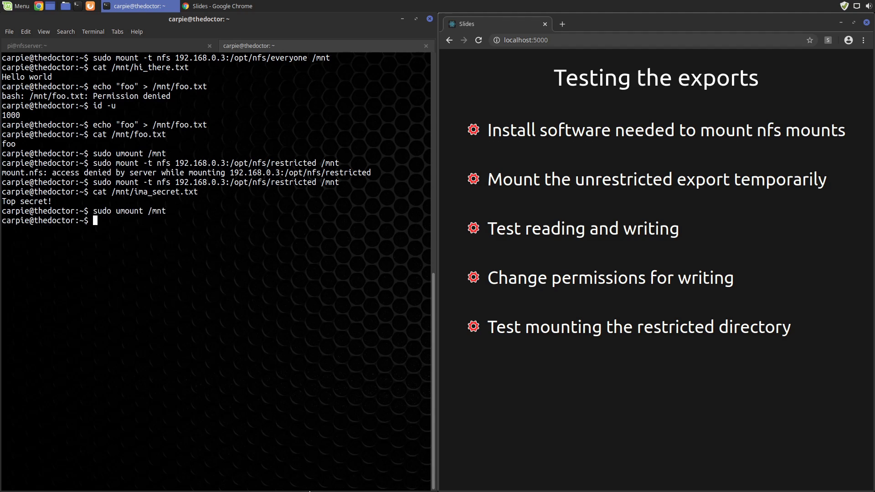
{"action": "key", "text": "Right"}
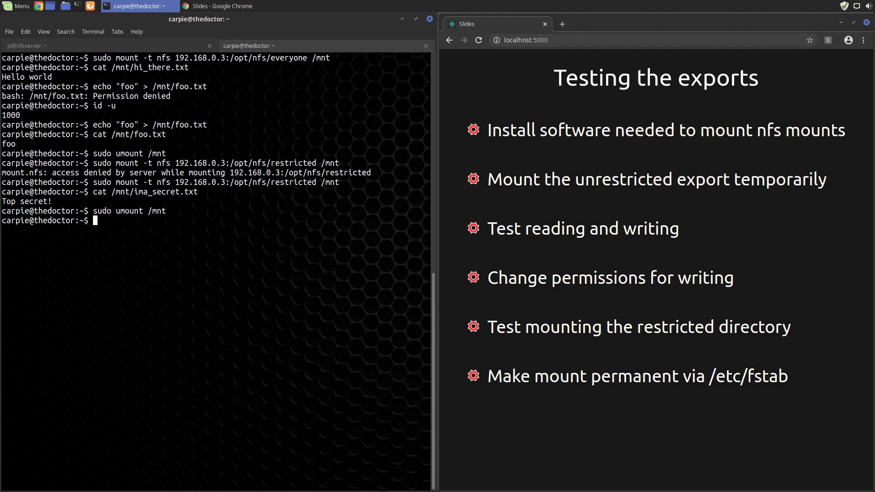
Step: Append '# NFS mounts' and 192.168.0.3:/opt/nfs/everyone /srv nfs rw,user,soft 0 0 to /etc/fstab
{"action": "key", "text": "ctrl+l"}
{"action": "type", "text": "sudo vi"}
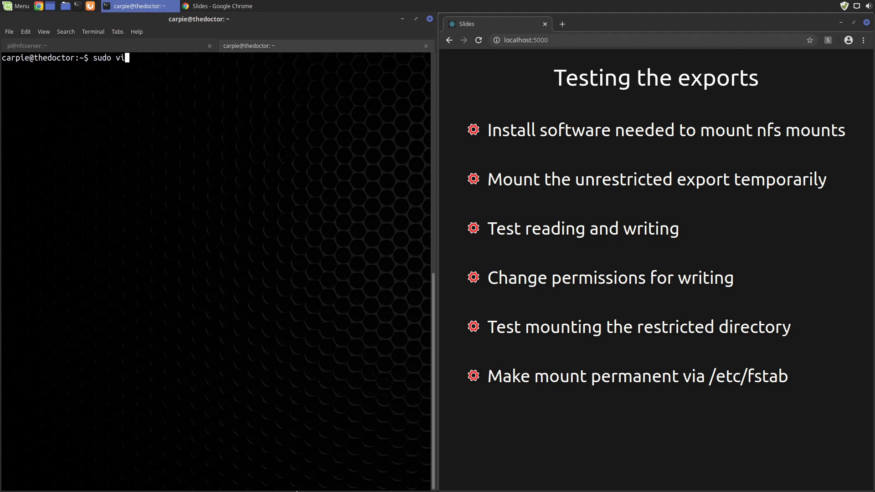
{"action": "type", "text": " /etc/fst"}
{"action": "key", "text": "Tab"}
{"action": "key", "text": "Return"}
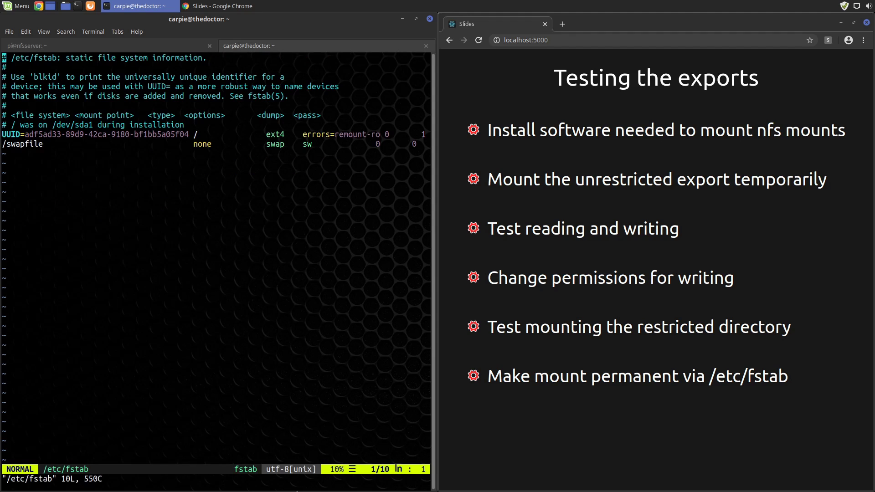
{"action": "key", "text": "G"}
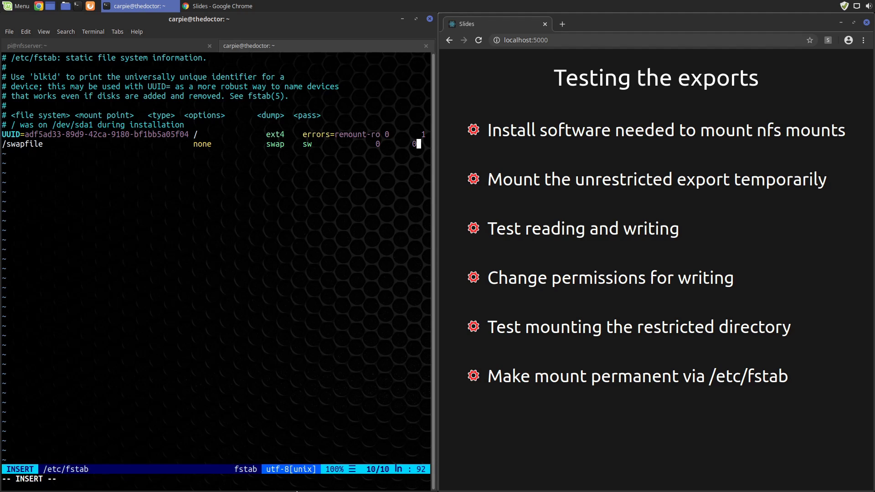
{"action": "key", "text": "o"}
{"action": "key", "text": "Return"}
{"action": "type", "text": "# NFS mounts"}
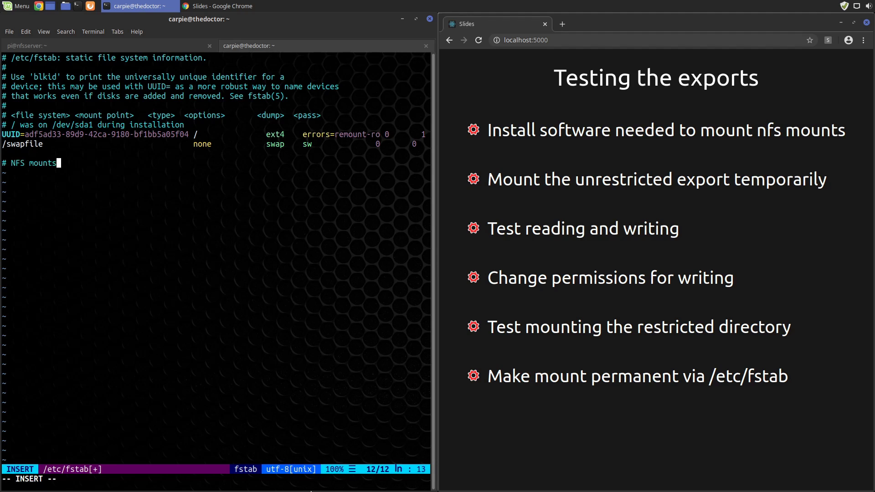
{"action": "key", "text": "Return"}
{"action": "type", "text": "192.168."}
{"action": "type", "text": "0.3:/o"}
{"action": "type", "text": "pt/nfs/everyone /"}
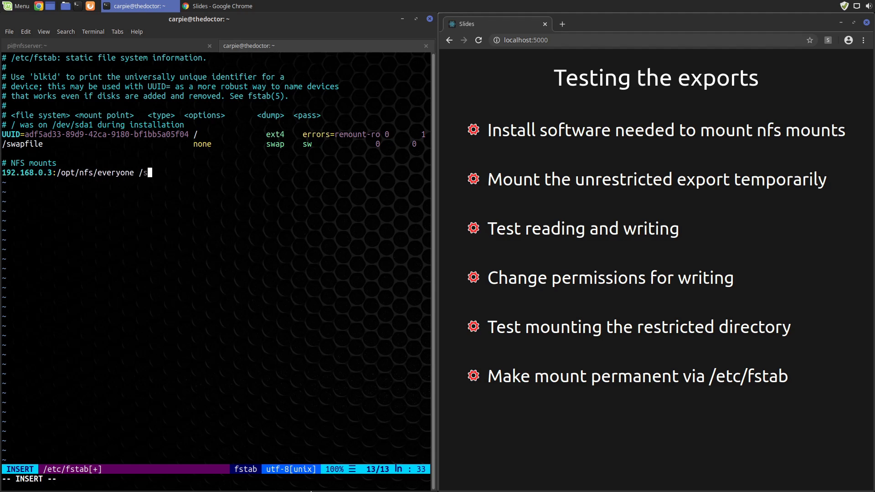
{"action": "type", "text": "srv nfs rw,"}
{"action": "type", "text": "user,soft"}
{"action": "type", "text": " 0 0"}
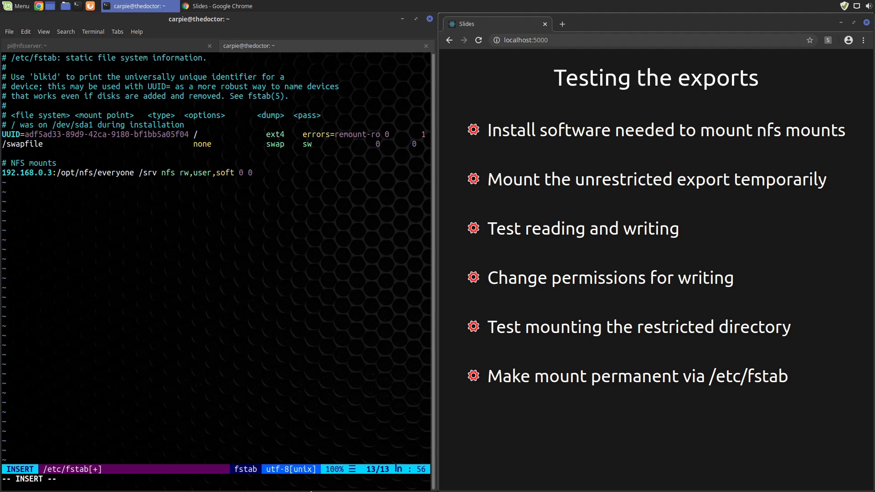
{"action": "key", "text": "Escape"}
{"action": "type", "text": ":w"}
{"action": "key", "text": "Return"}
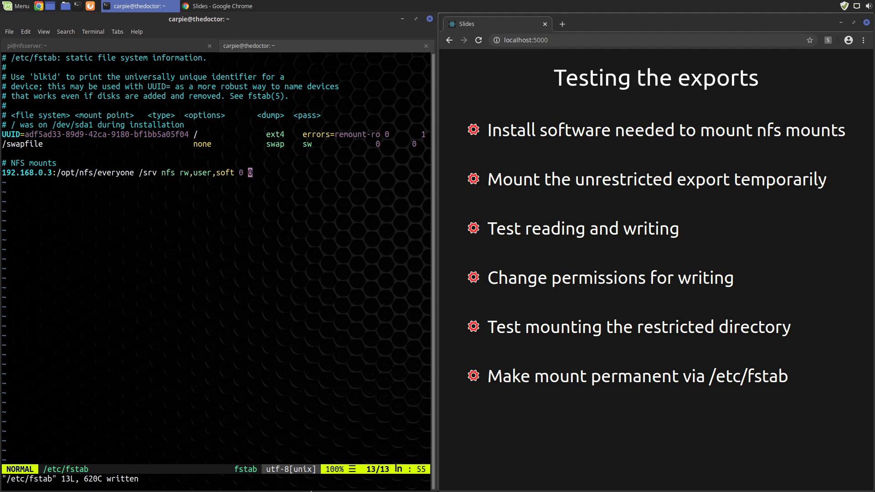
{"action": "type", "text": ":wq"}
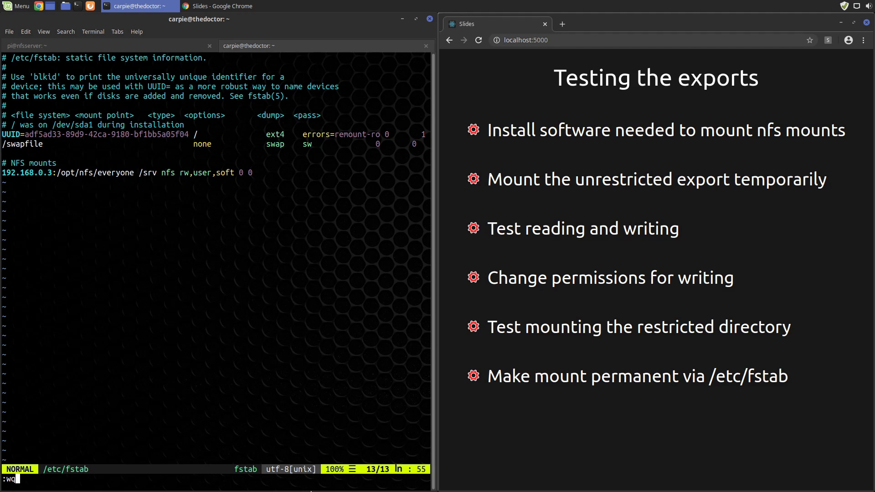
Step: Quit vi, mount /srv from fstab, and list it showing foo.txt and hi_there.txt
{"action": "key", "text": "Return"}
{"action": "type", "text": "m"}
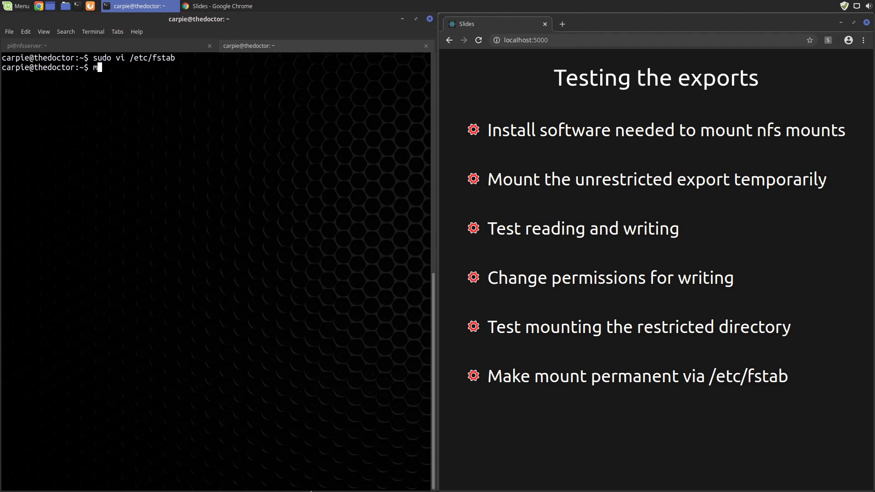
{"action": "type", "text": "ount /srv"}
{"action": "key", "text": "Return"}
{"action": "type", "text": "ls /srv"}
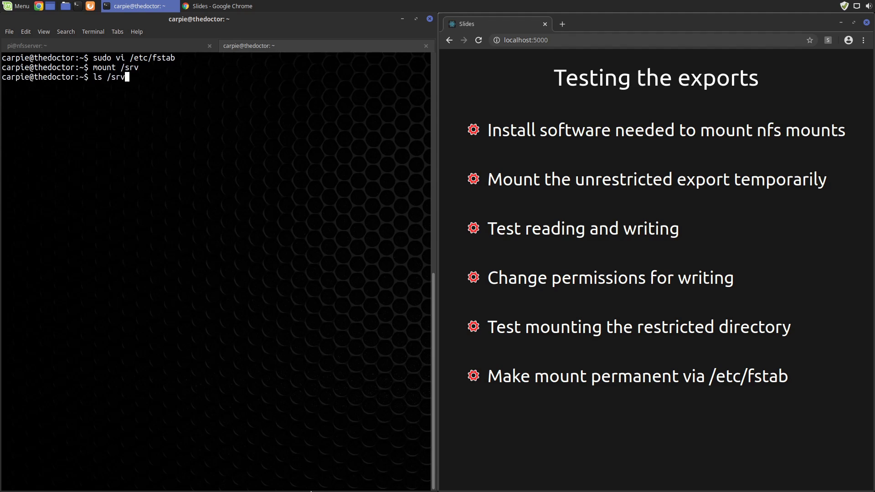
{"action": "key", "text": "Return"}
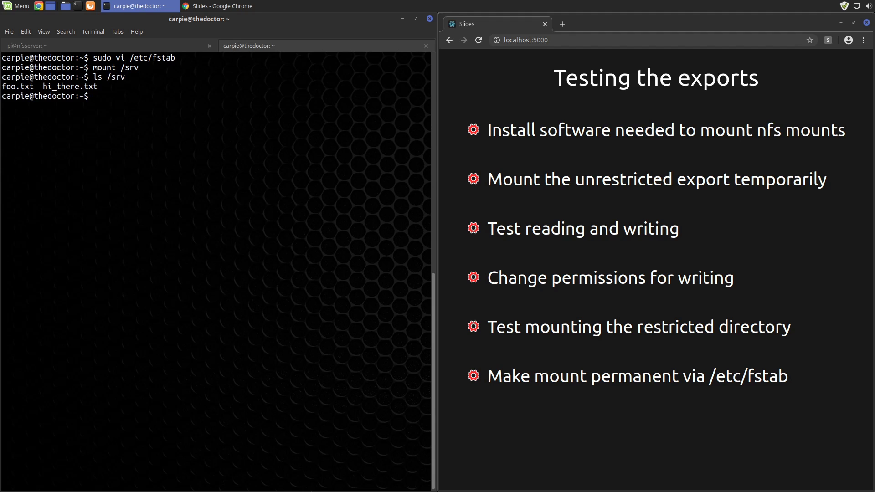